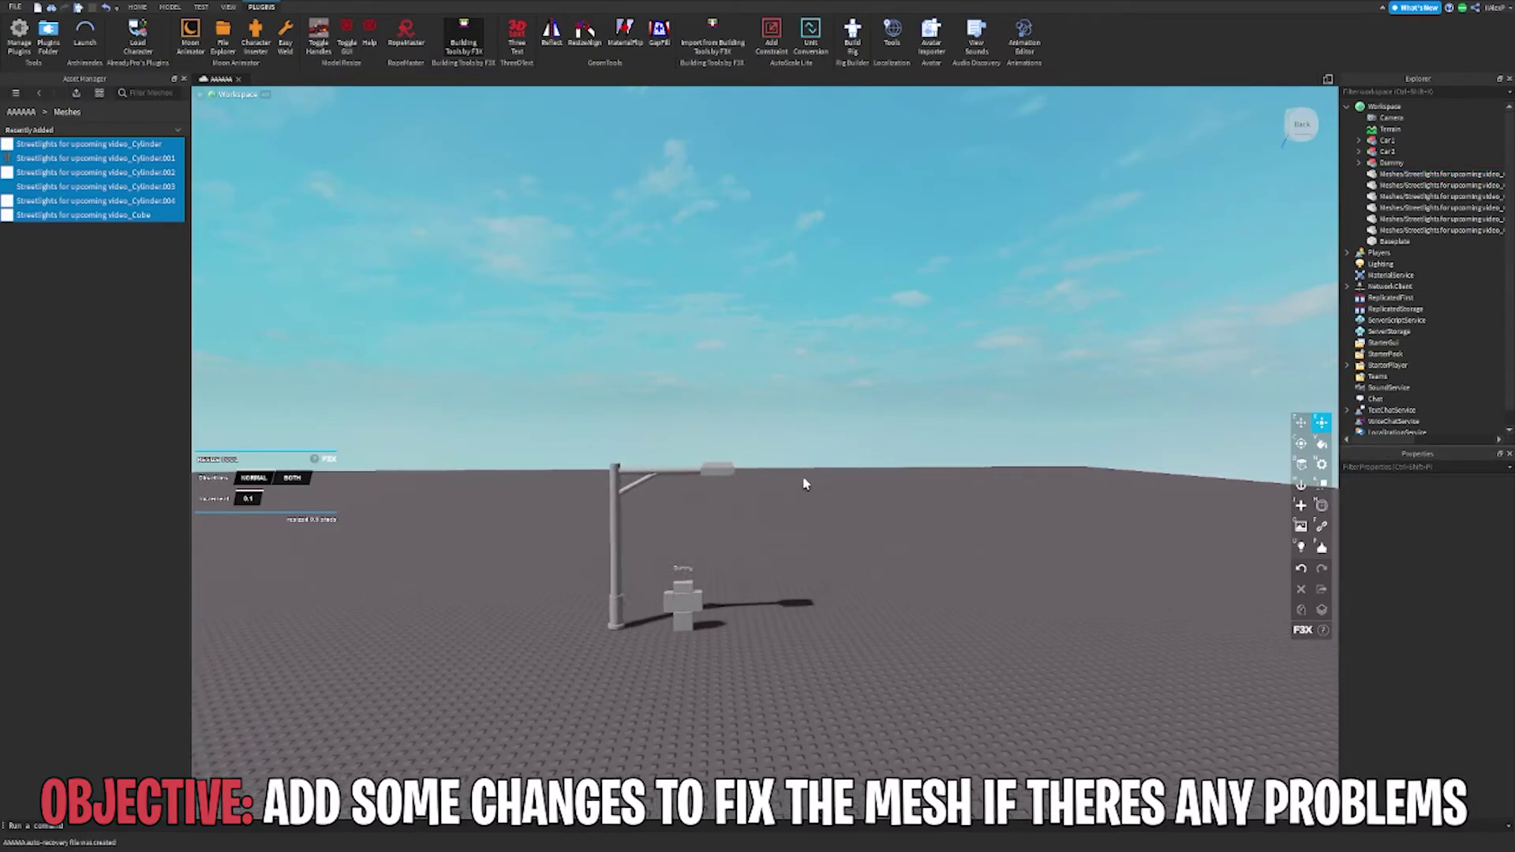
Lengthen the streetlight's lamp head slightly outward from the arm with the Resize tool
click(773, 496)
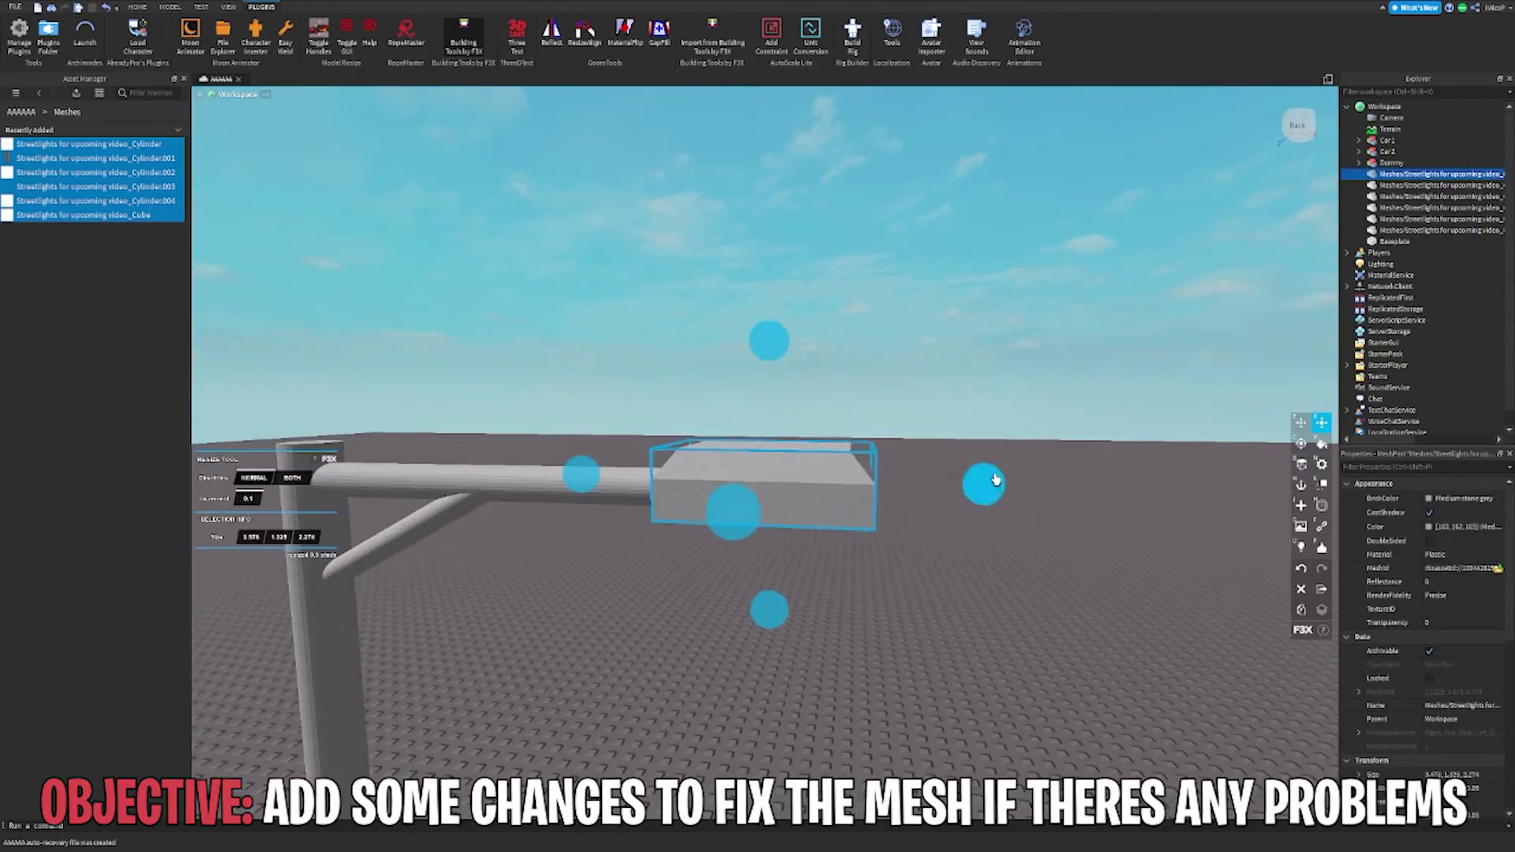
drag(994, 477, 981, 477)
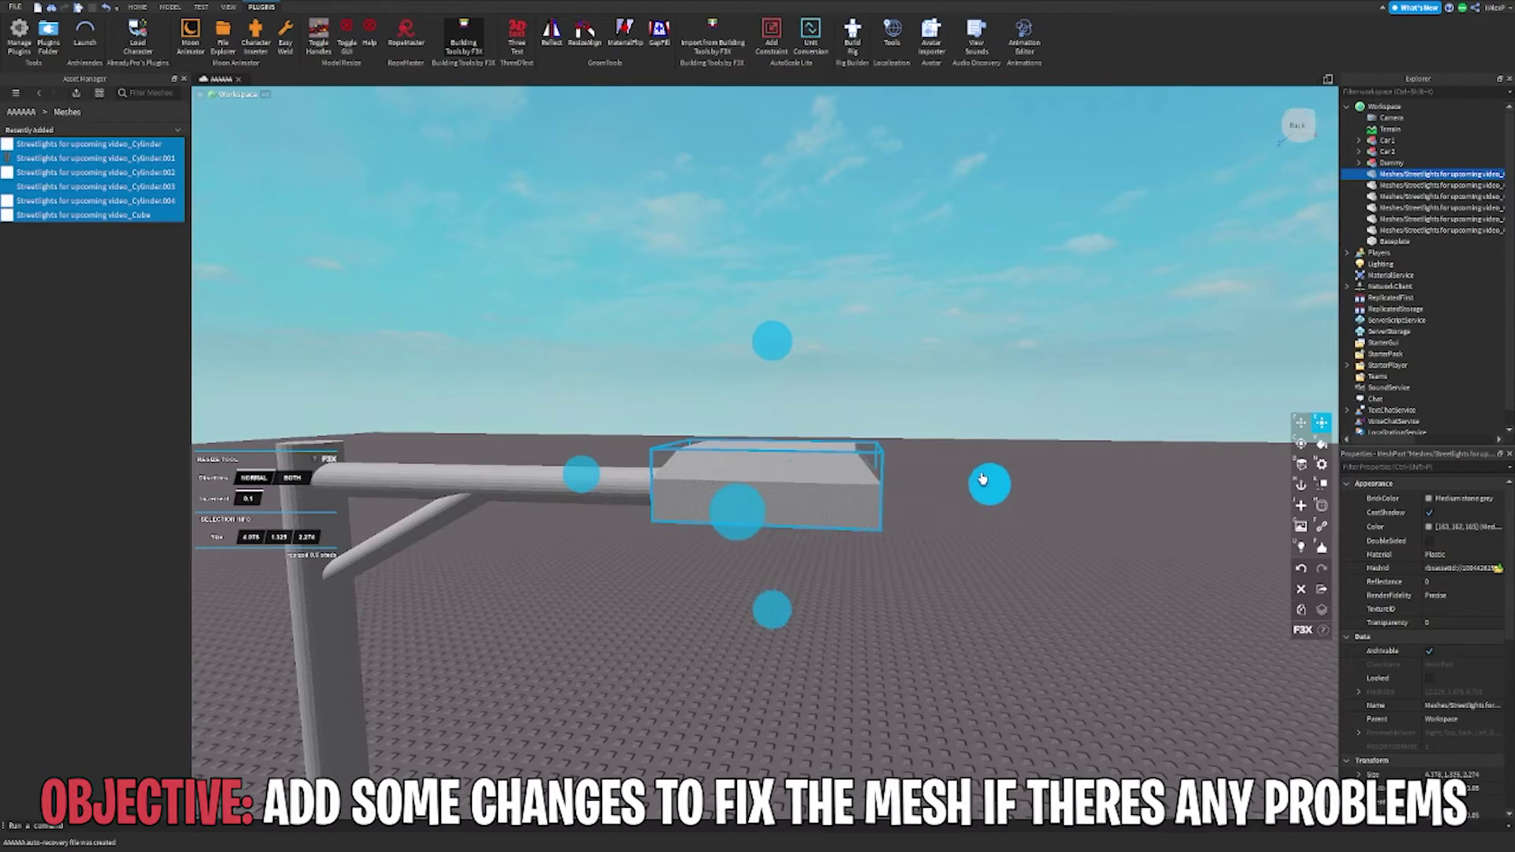
key(z)
click(972, 390)
scroll(958, 399, down, 5)
right_drag(807, 568, 806, 561)
key(w)
key(w)
key(s)
key(s)
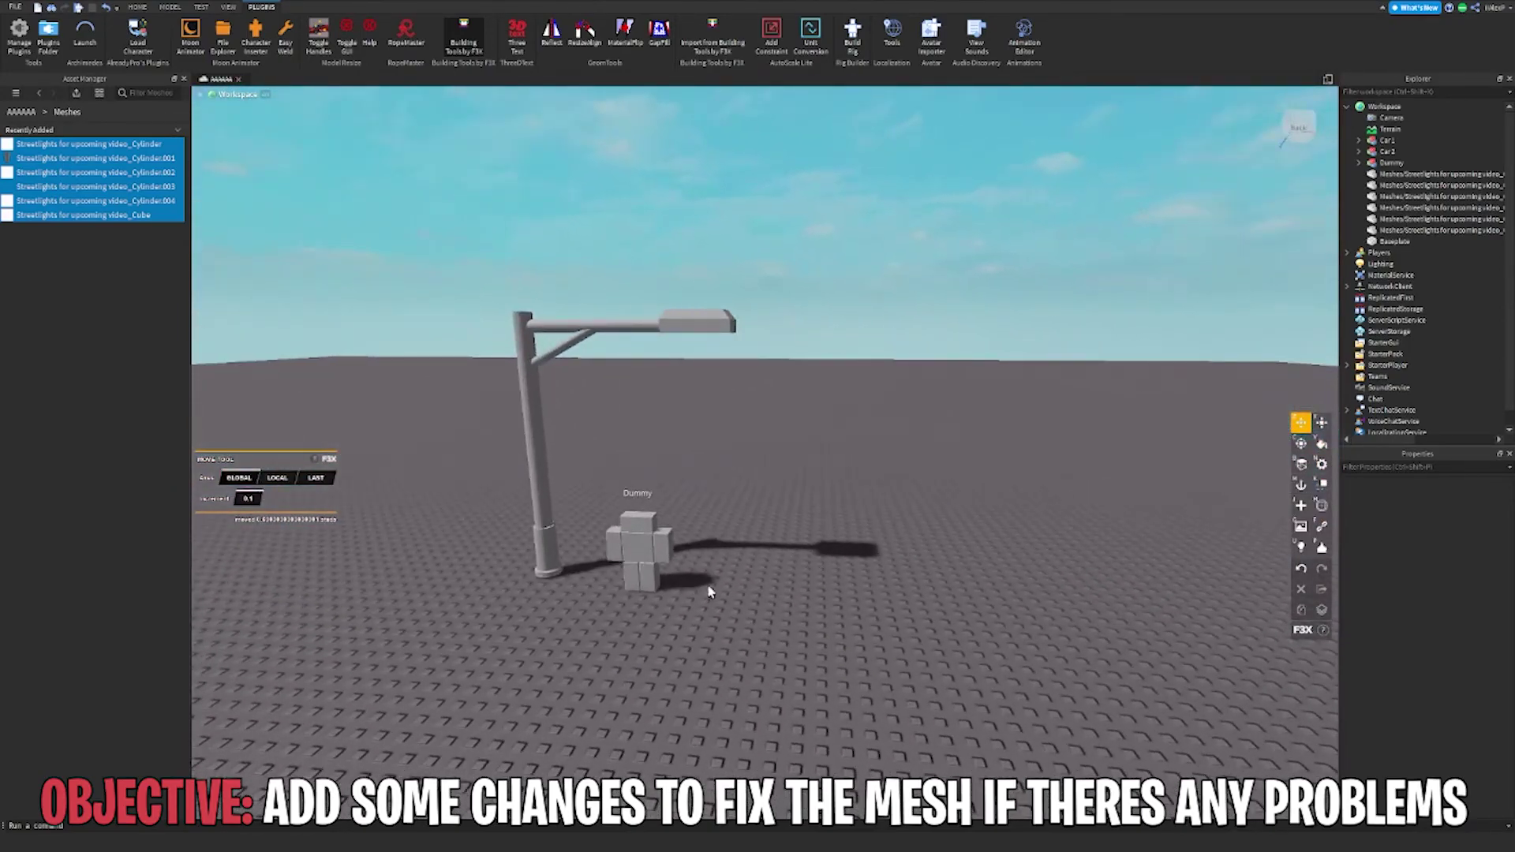
Add a normal part on the baseplate near the Dummy and raise it towards the lamp head
key(w)
click(1301, 505)
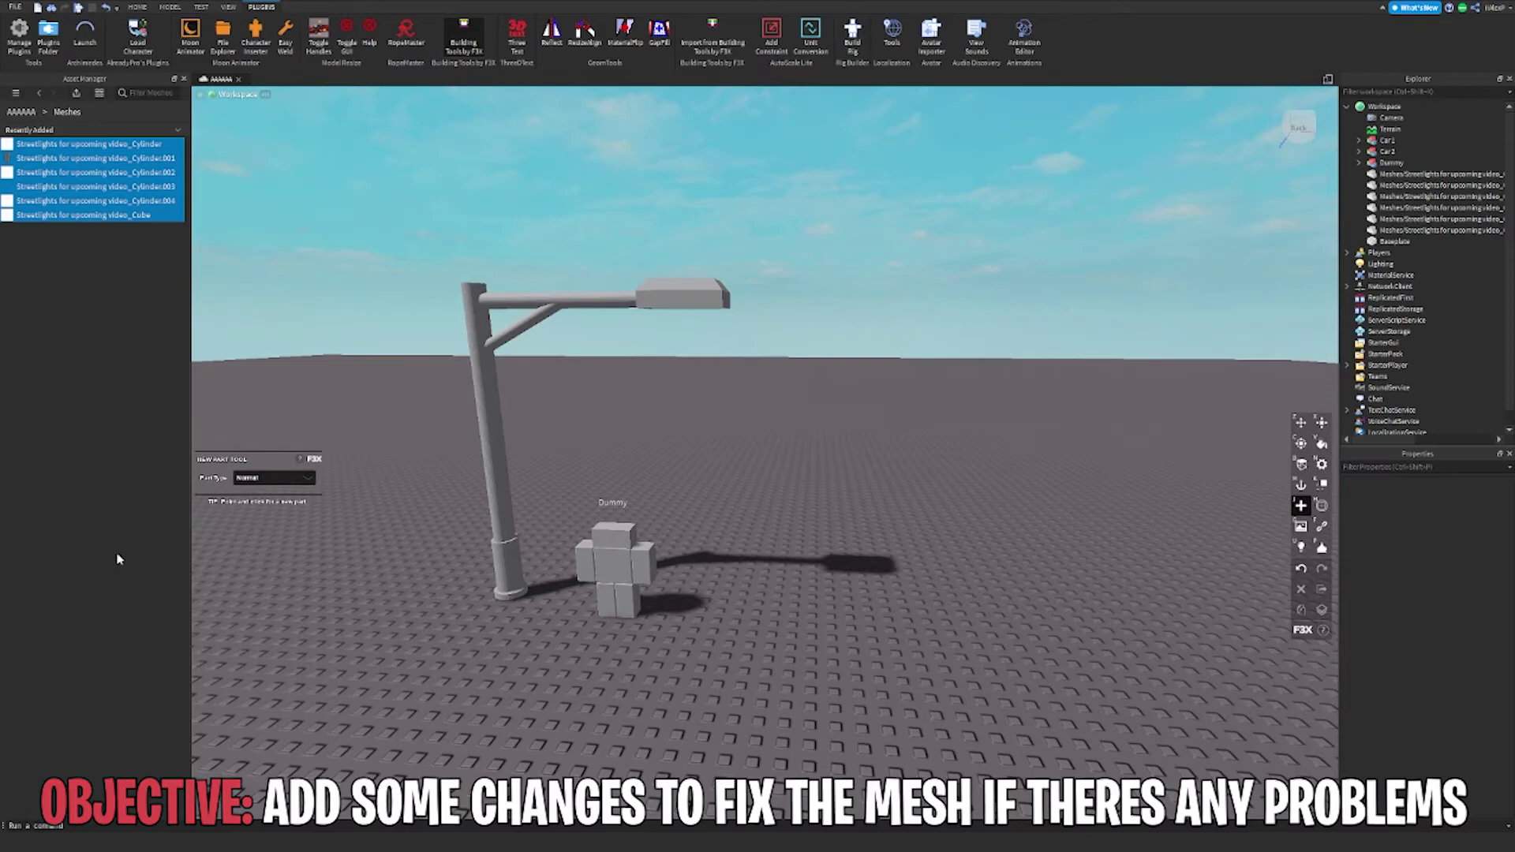
click(762, 664)
drag(754, 596, 771, 284)
key(a)
right_drag(777, 293, 777, 294)
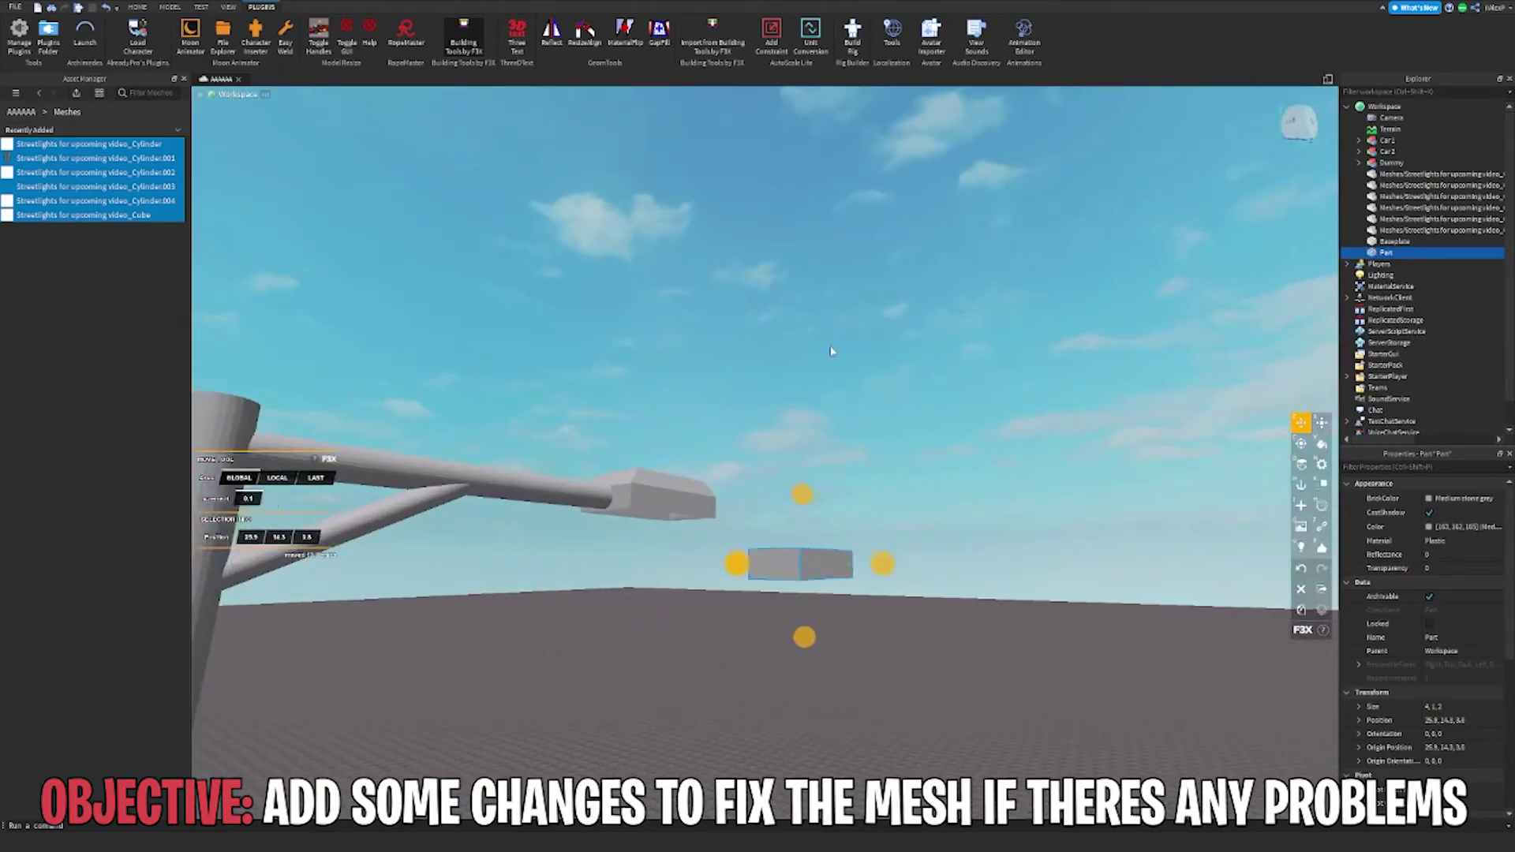
Move the new part up level with the lamp head, in line with the arm and a short distance beyond it
key(w)
drag(815, 511, 818, 438)
key(a)
right_drag(831, 453, 831, 453)
key(w)
drag(1009, 541, 820, 537)
right_drag(695, 474, 723, 484)
drag(692, 460, 860, 456)
Move the Dummy away from the streetlight pole, to below the new part
key(s)
key(s)
click(919, 419)
drag(373, 408, 873, 611)
click(623, 667)
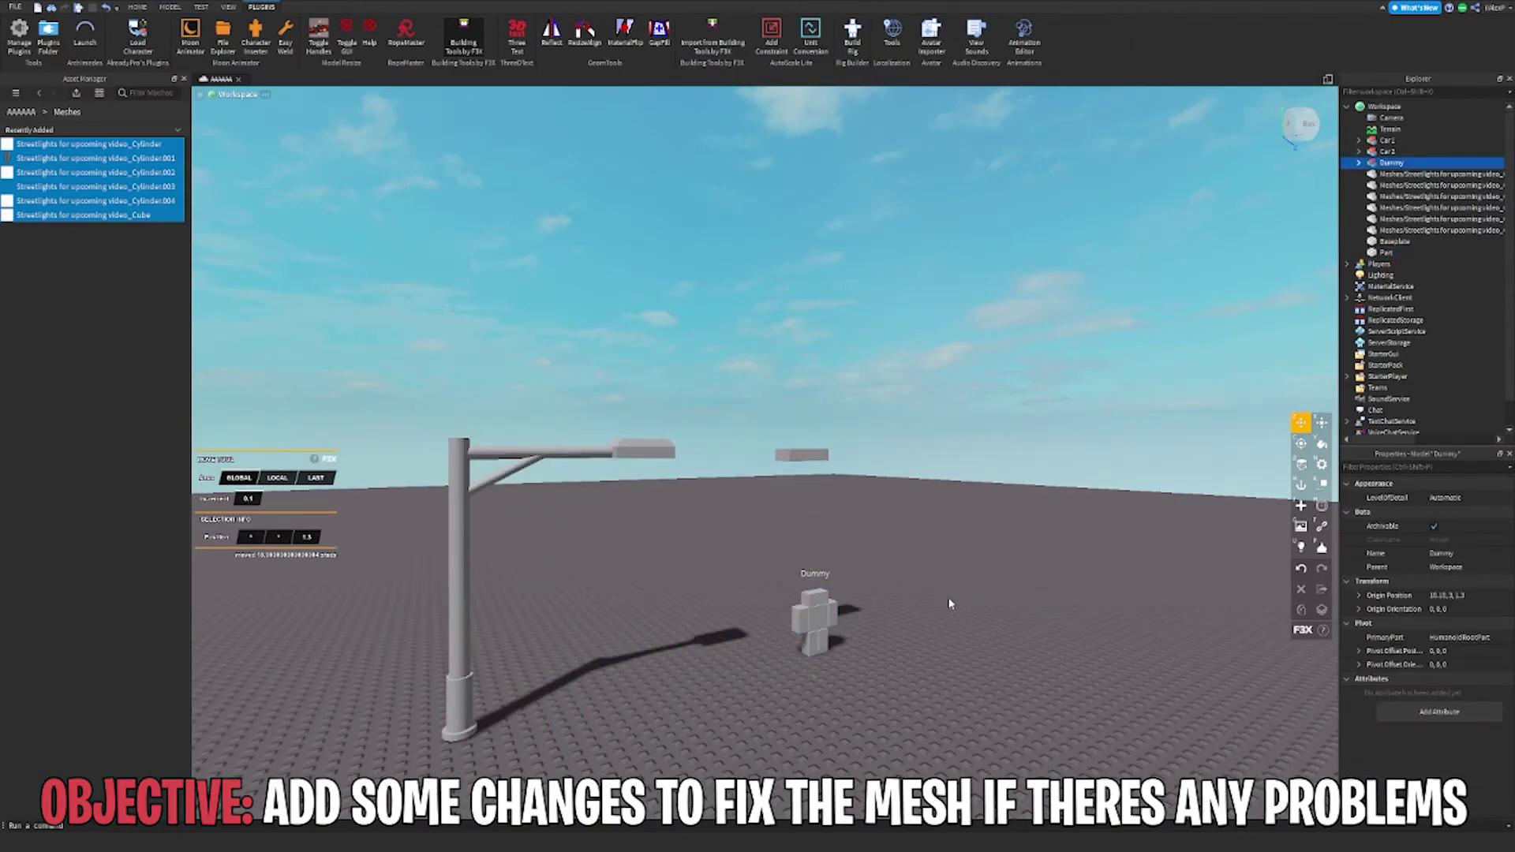
click(949, 605)
Select all the streetlight meshes and paint them Medium stone grey
right_drag(950, 605, 868, 600)
key(s)
drag(781, 380, 975, 665)
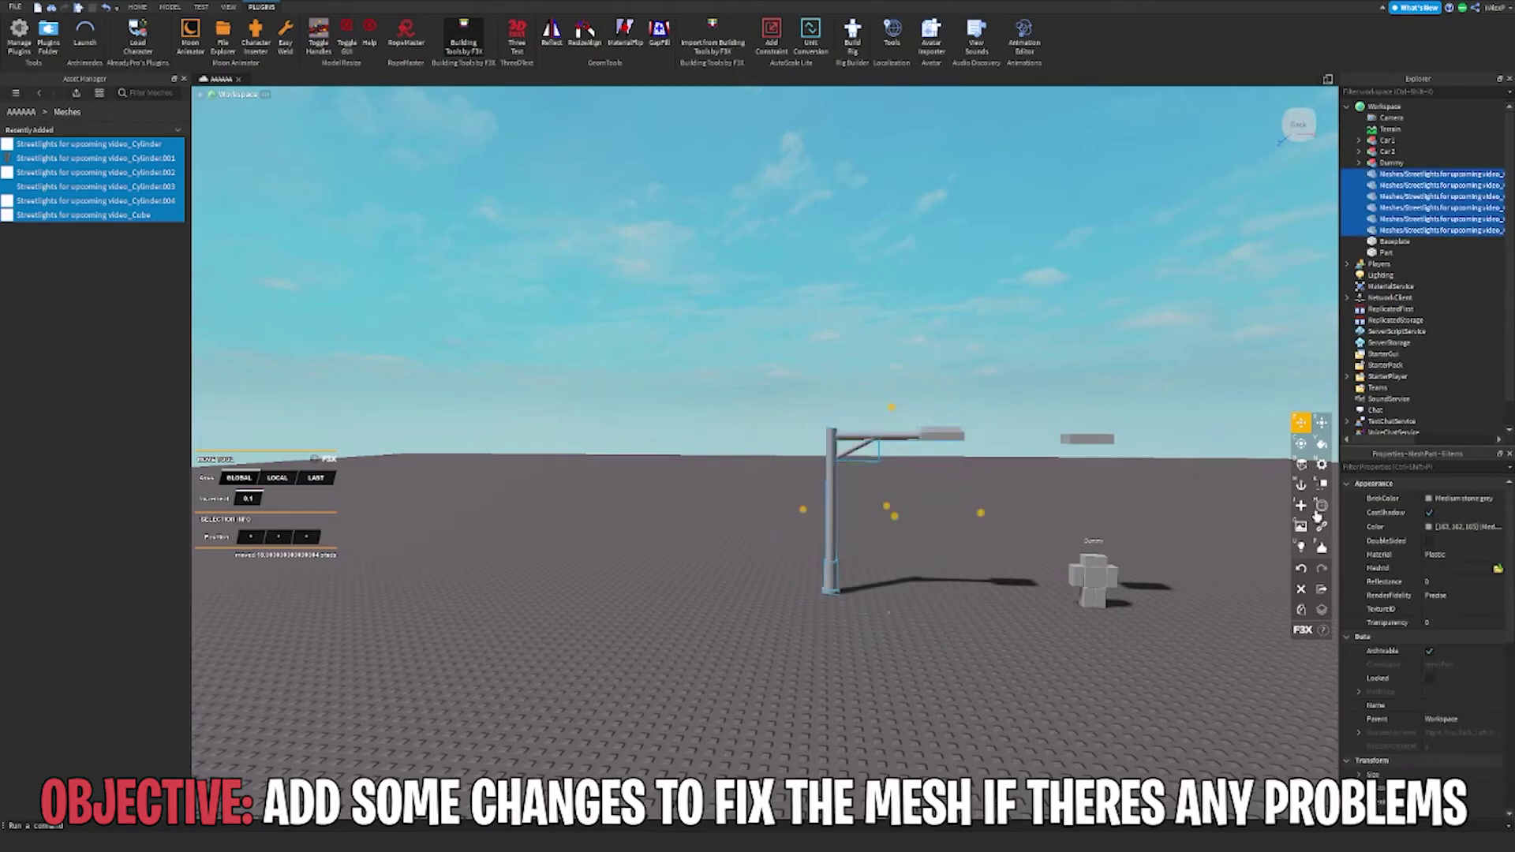
click(1321, 445)
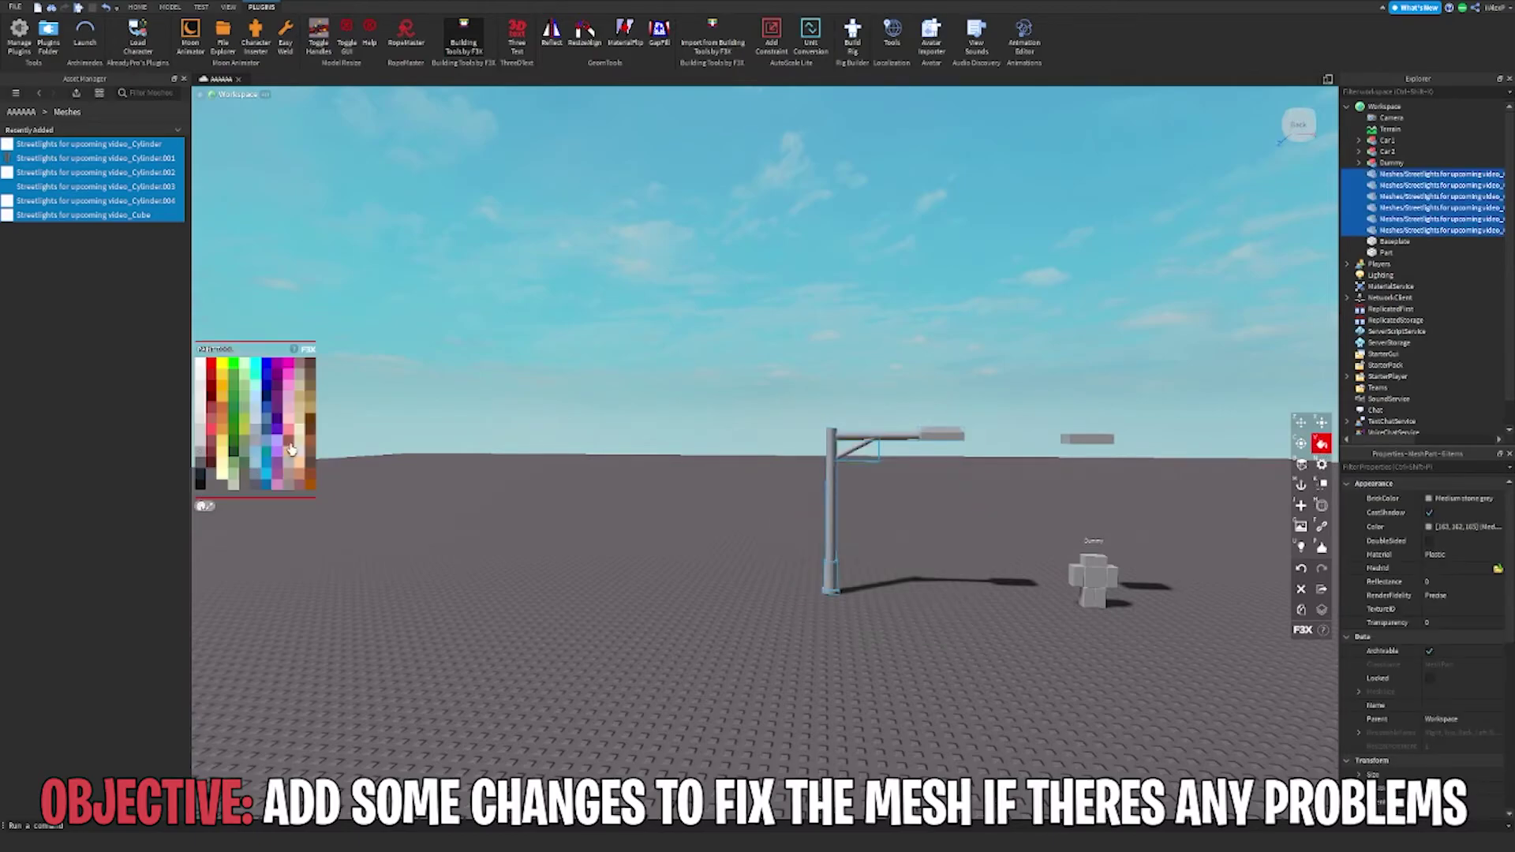
click(204, 466)
click(204, 457)
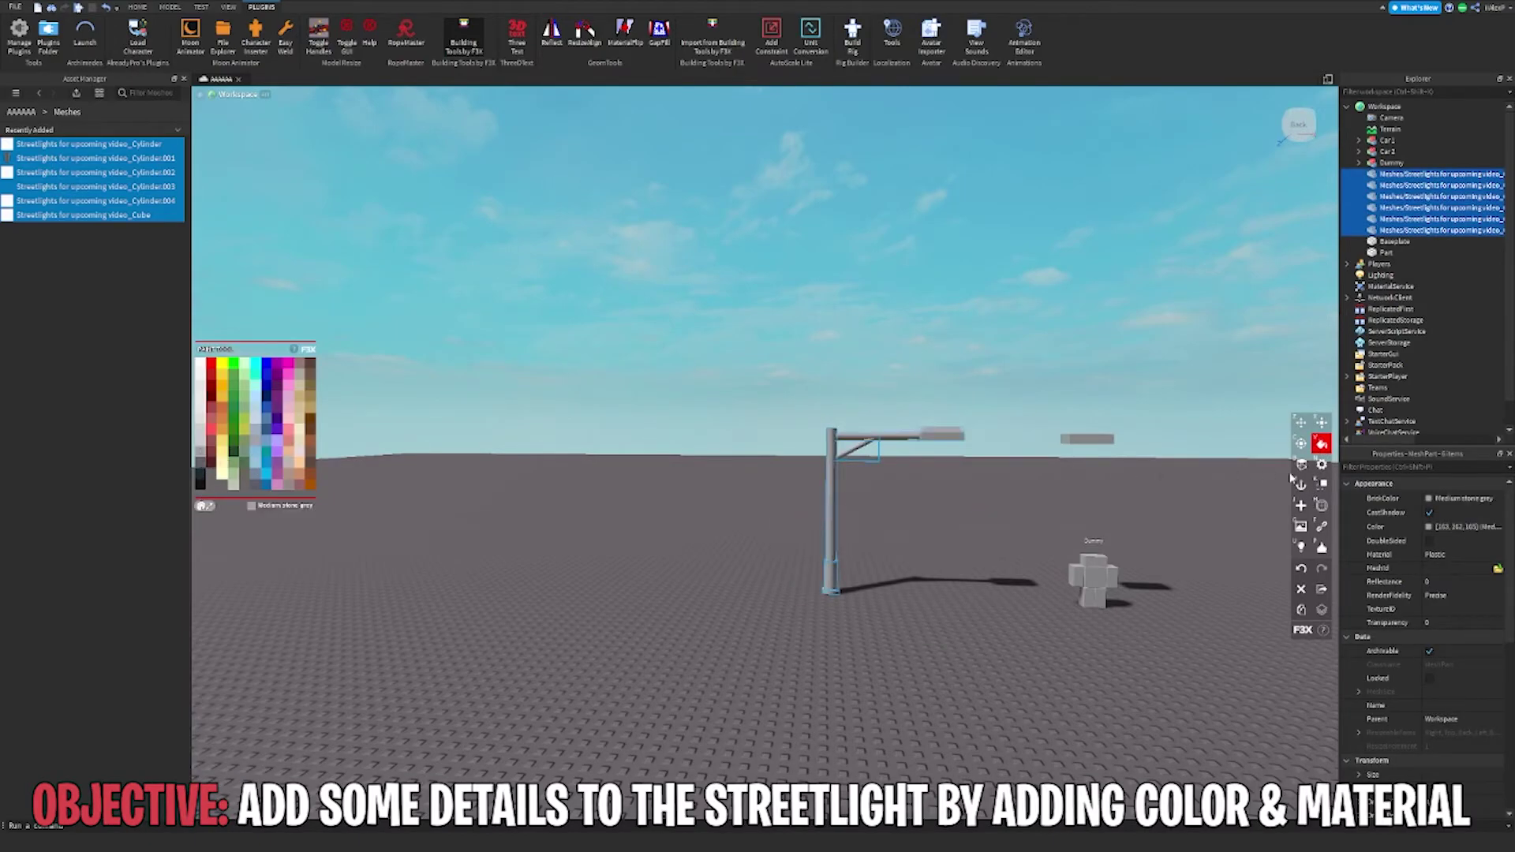
Set the material of the selected streetlight meshes to Metal and clear the selection
click(1323, 466)
click(296, 412)
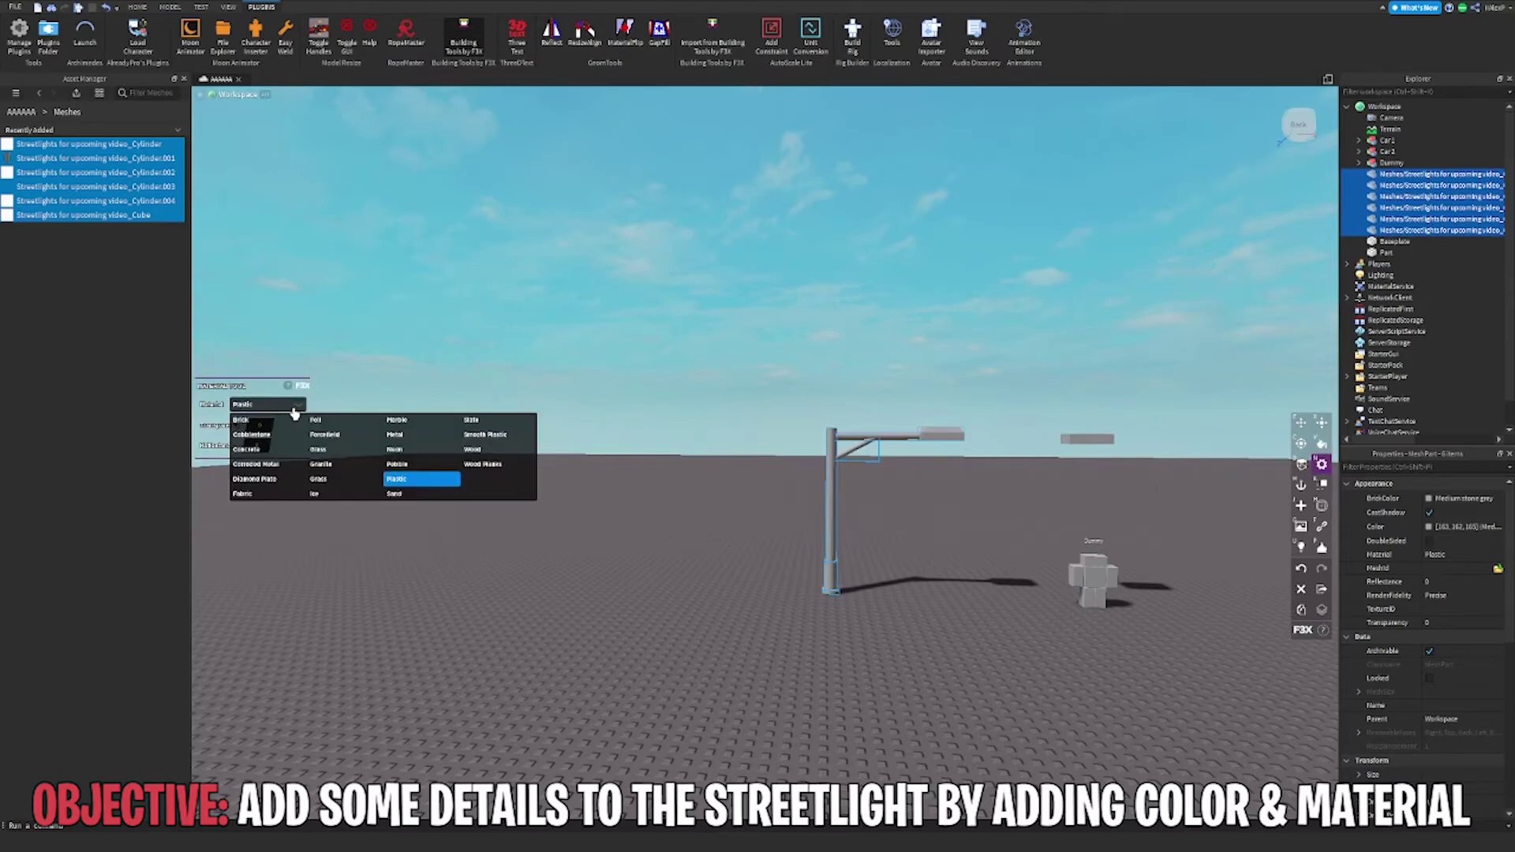
click(399, 436)
right_drag(947, 550, 963, 557)
key(w)
key(z)
click(796, 545)
key(d)
key(w)
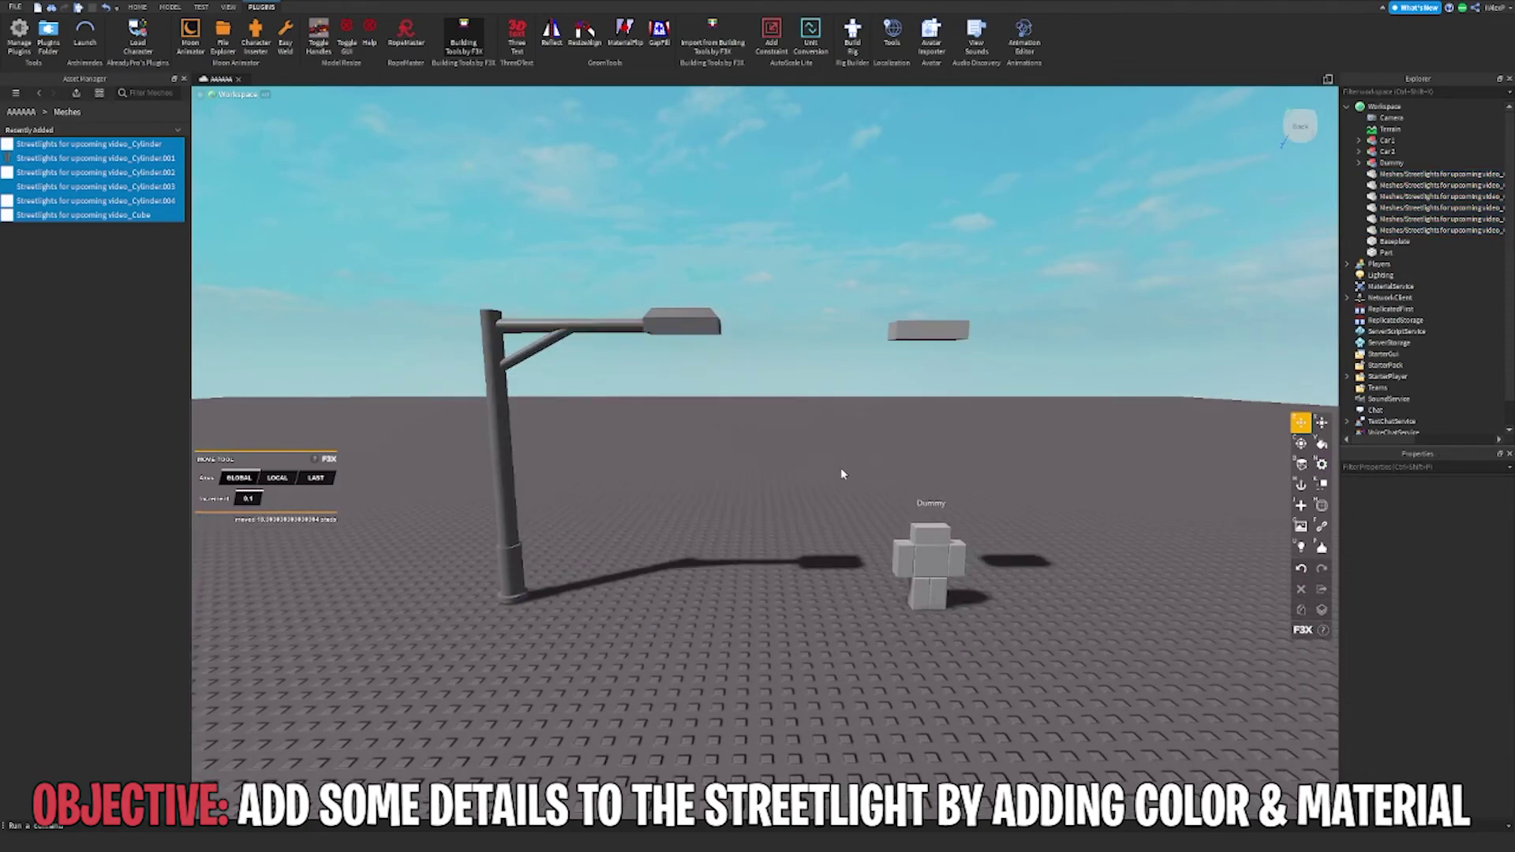
Move the new part into the underside of the lamp head, at position 22, 16.1, -0.1
click(957, 310)
drag(883, 305, 615, 323)
scroll(618, 319, up, 8)
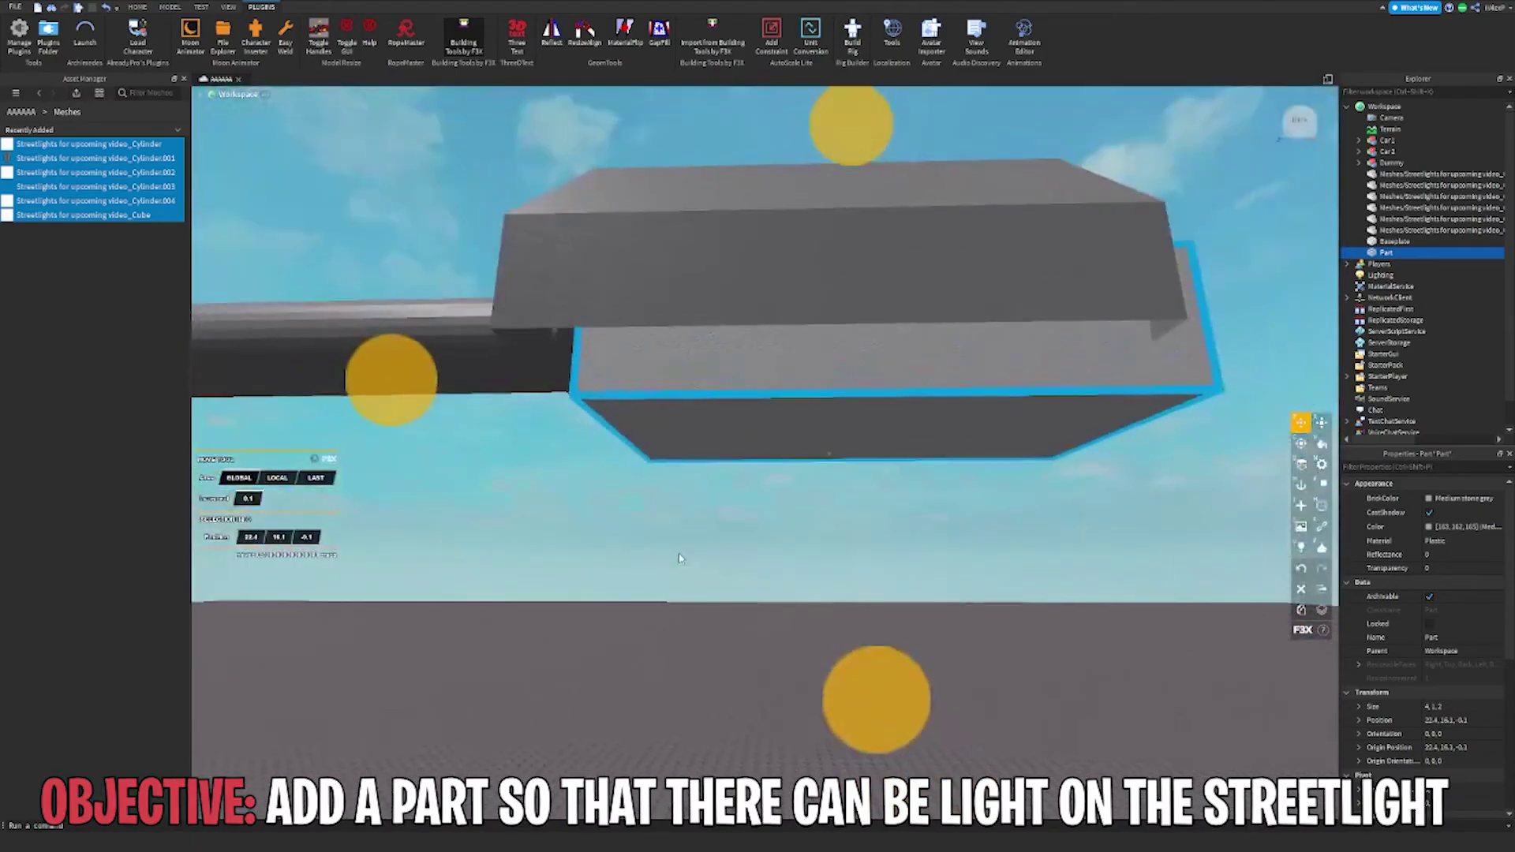
right_drag(679, 558, 678, 505)
scroll(678, 559, down, 2)
drag(1209, 436, 1149, 463)
scroll(1150, 464, up, 5)
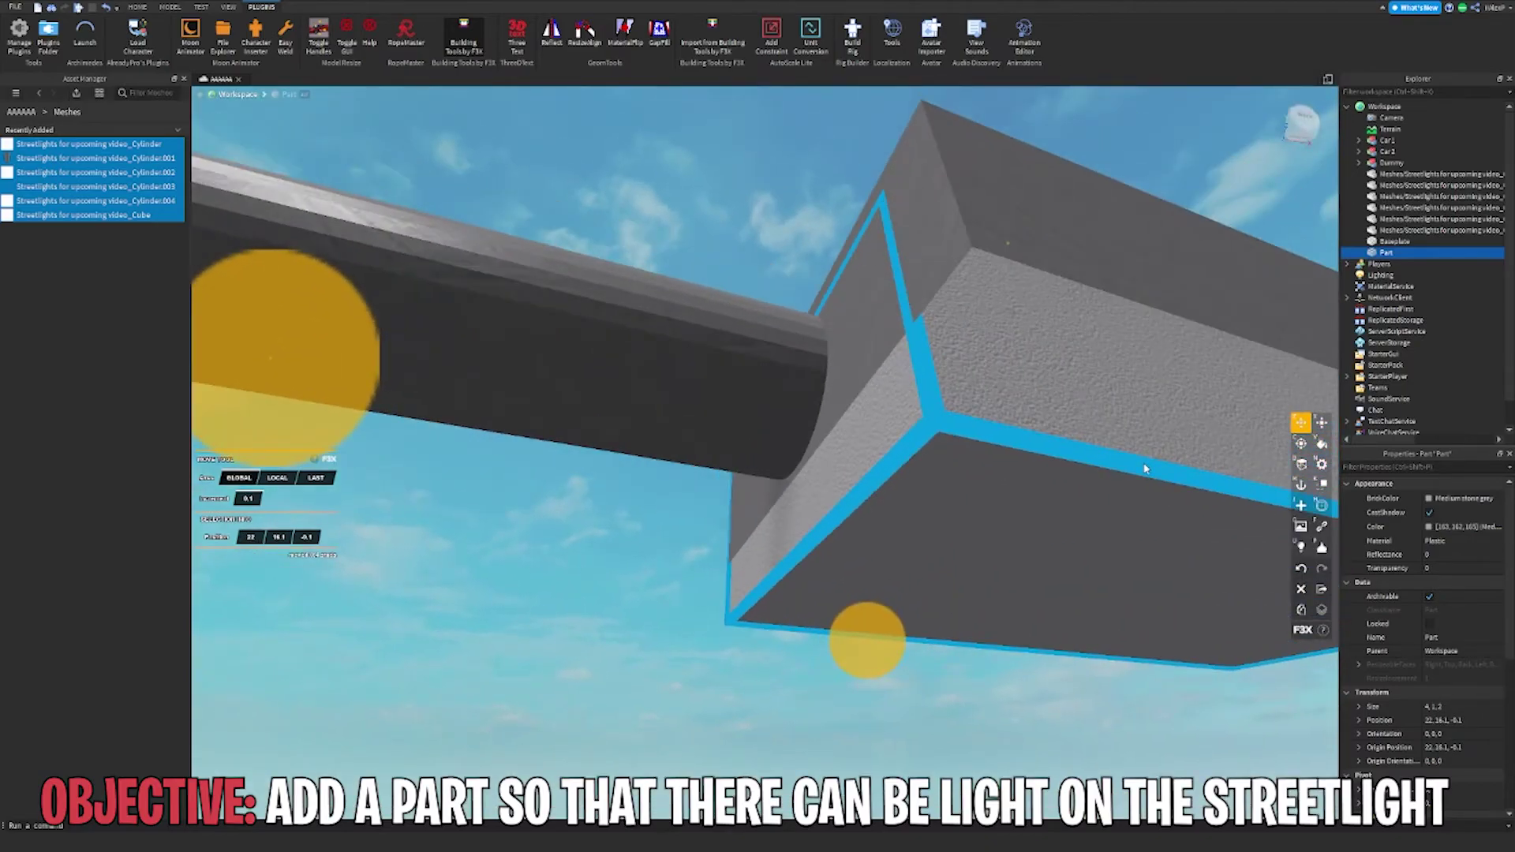
right_drag(1145, 468, 1148, 477)
scroll(1148, 477, down, 5)
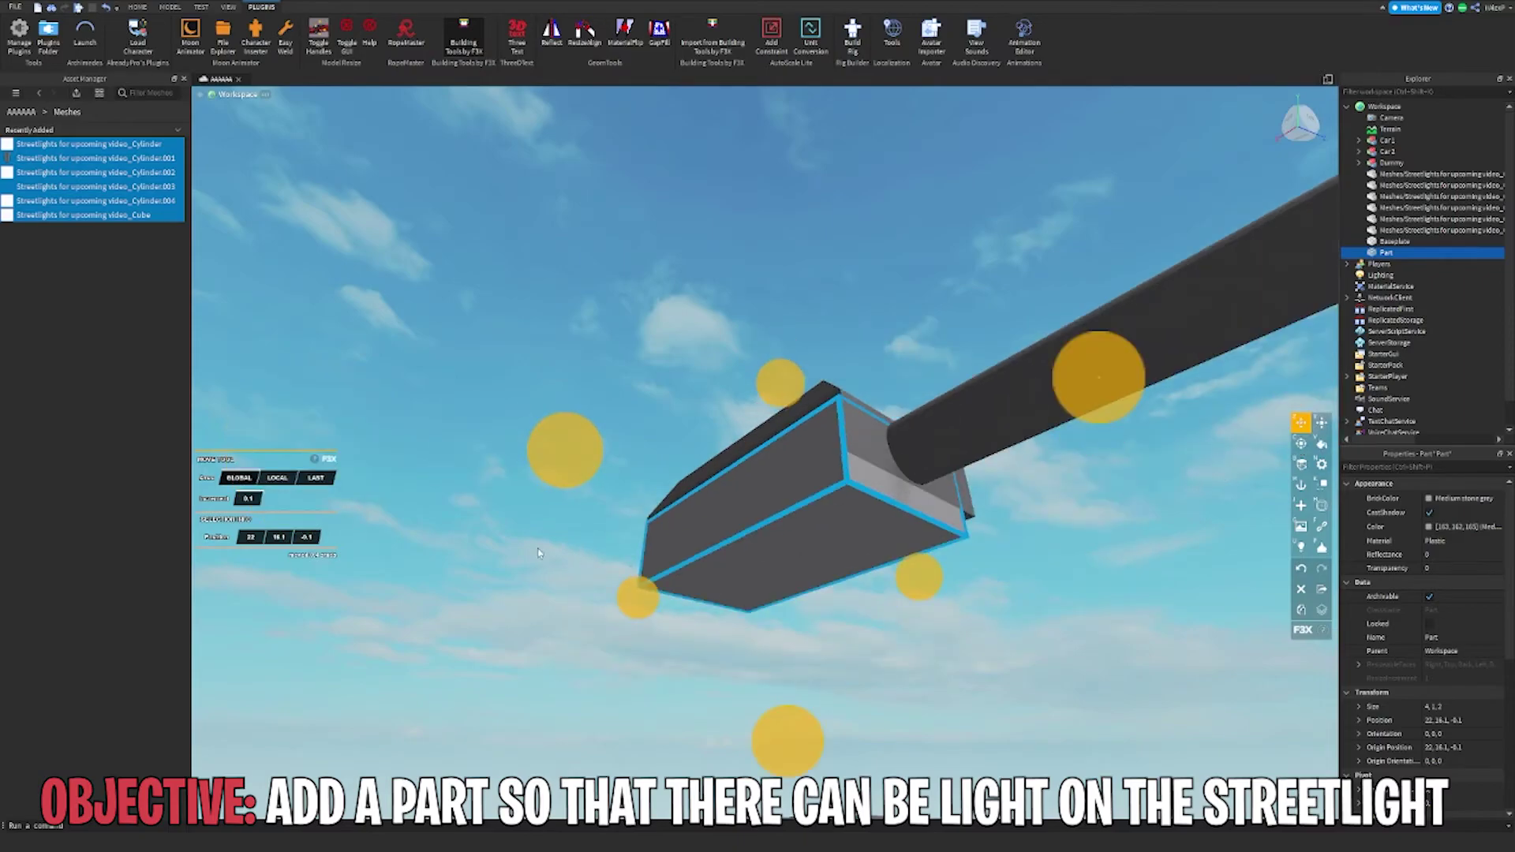
Resize the part under the lamp head to a width of 1.9 studs
key(x)
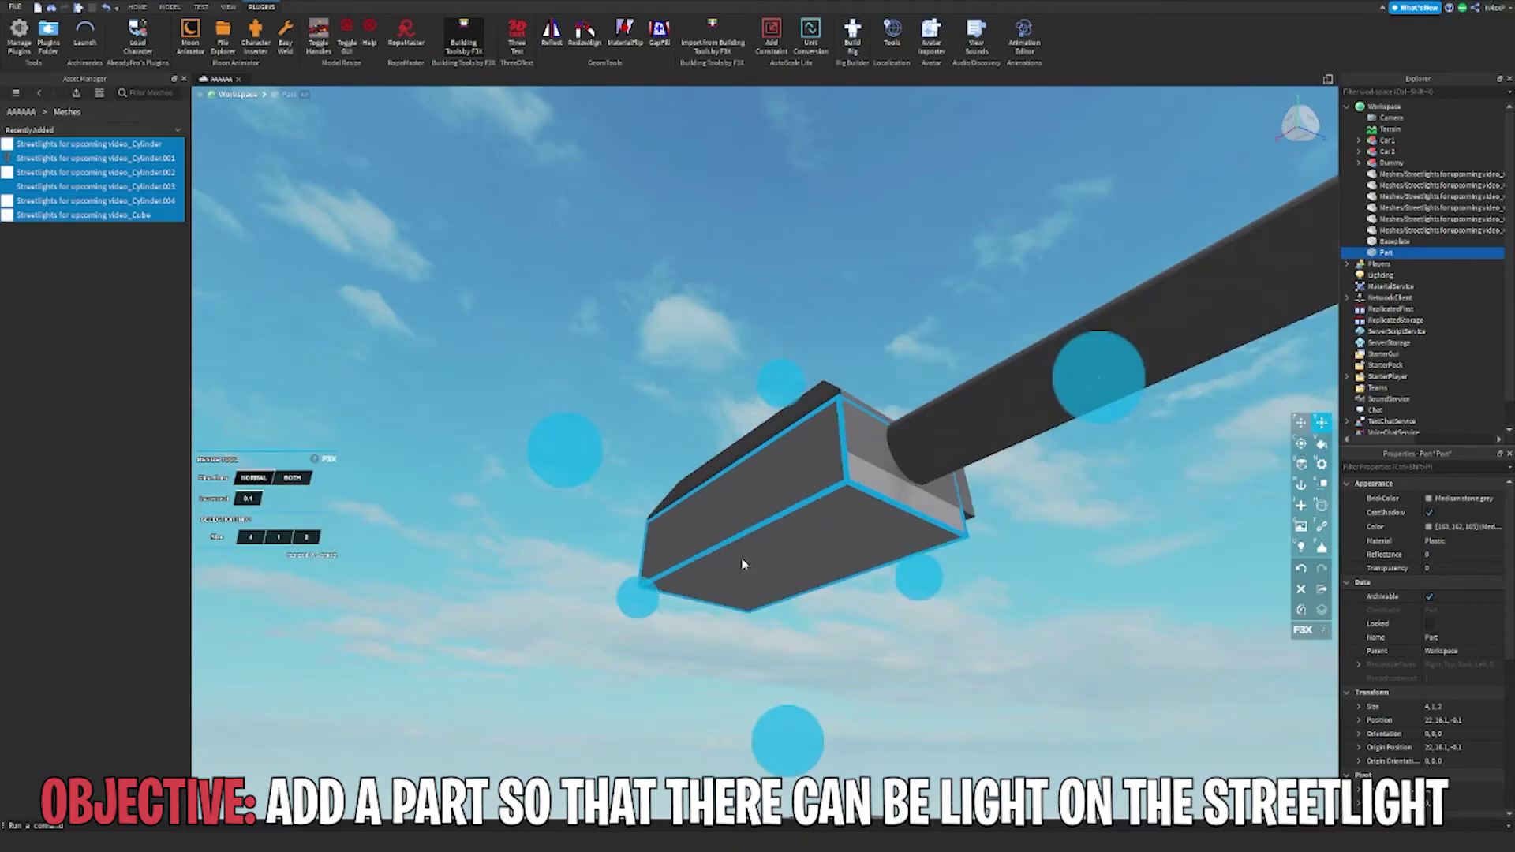
scroll(669, 534, up, 4)
drag(608, 497, 620, 497)
right_drag(655, 497, 656, 497)
drag(574, 544, 561, 541)
right_drag(585, 545, 585, 544)
right_drag(793, 584, 834, 604)
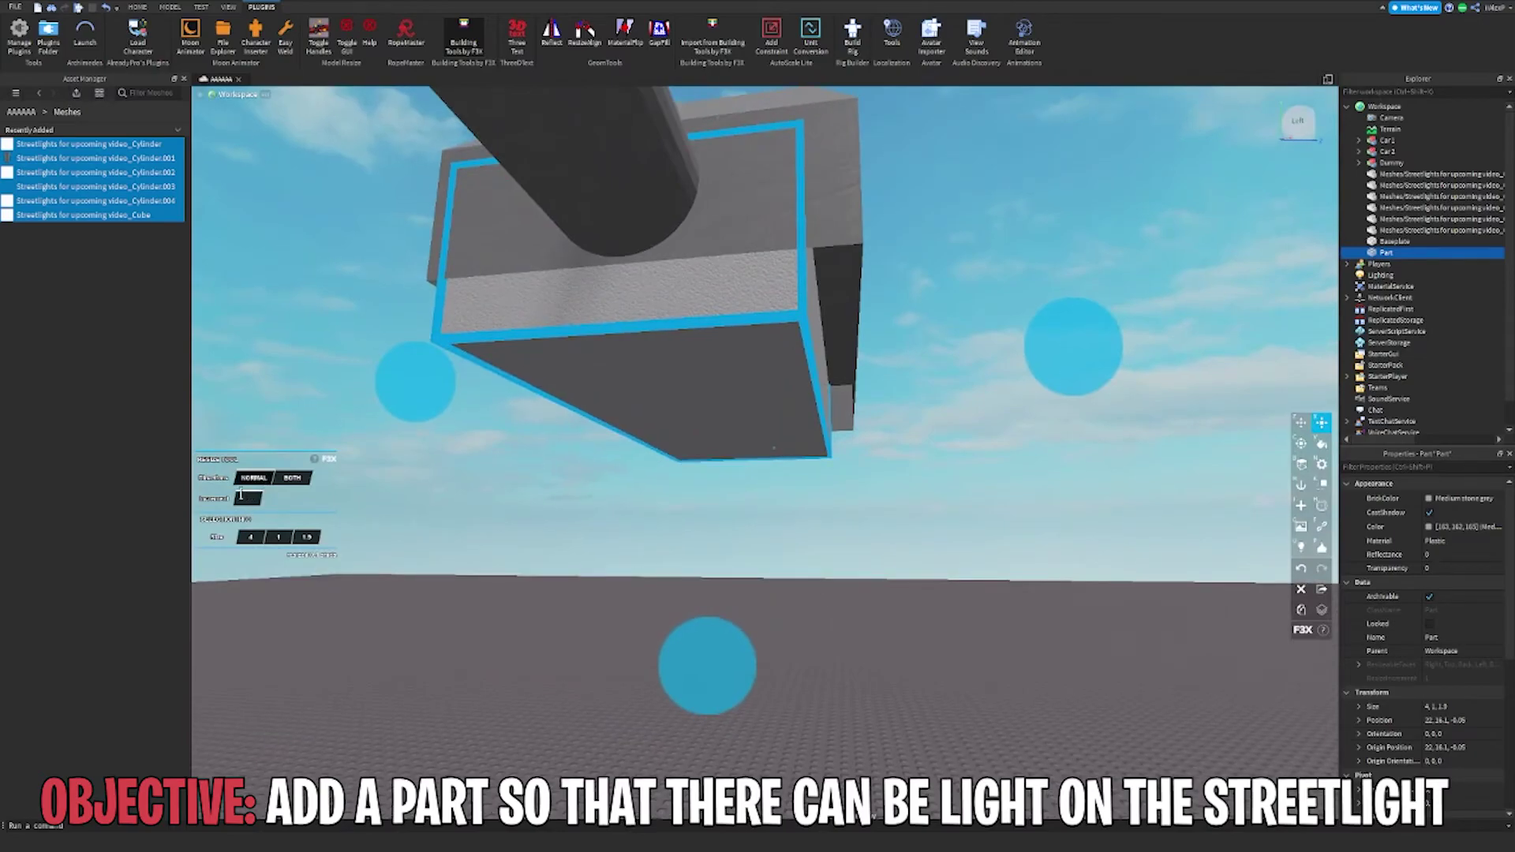
With a resize increment of 0.01, widen the part to 2.17 studs and lengthen it to 4.05 studs
drag(1058, 341, 1092, 359)
click(1053, 261)
right_drag(1053, 261, 938, 422)
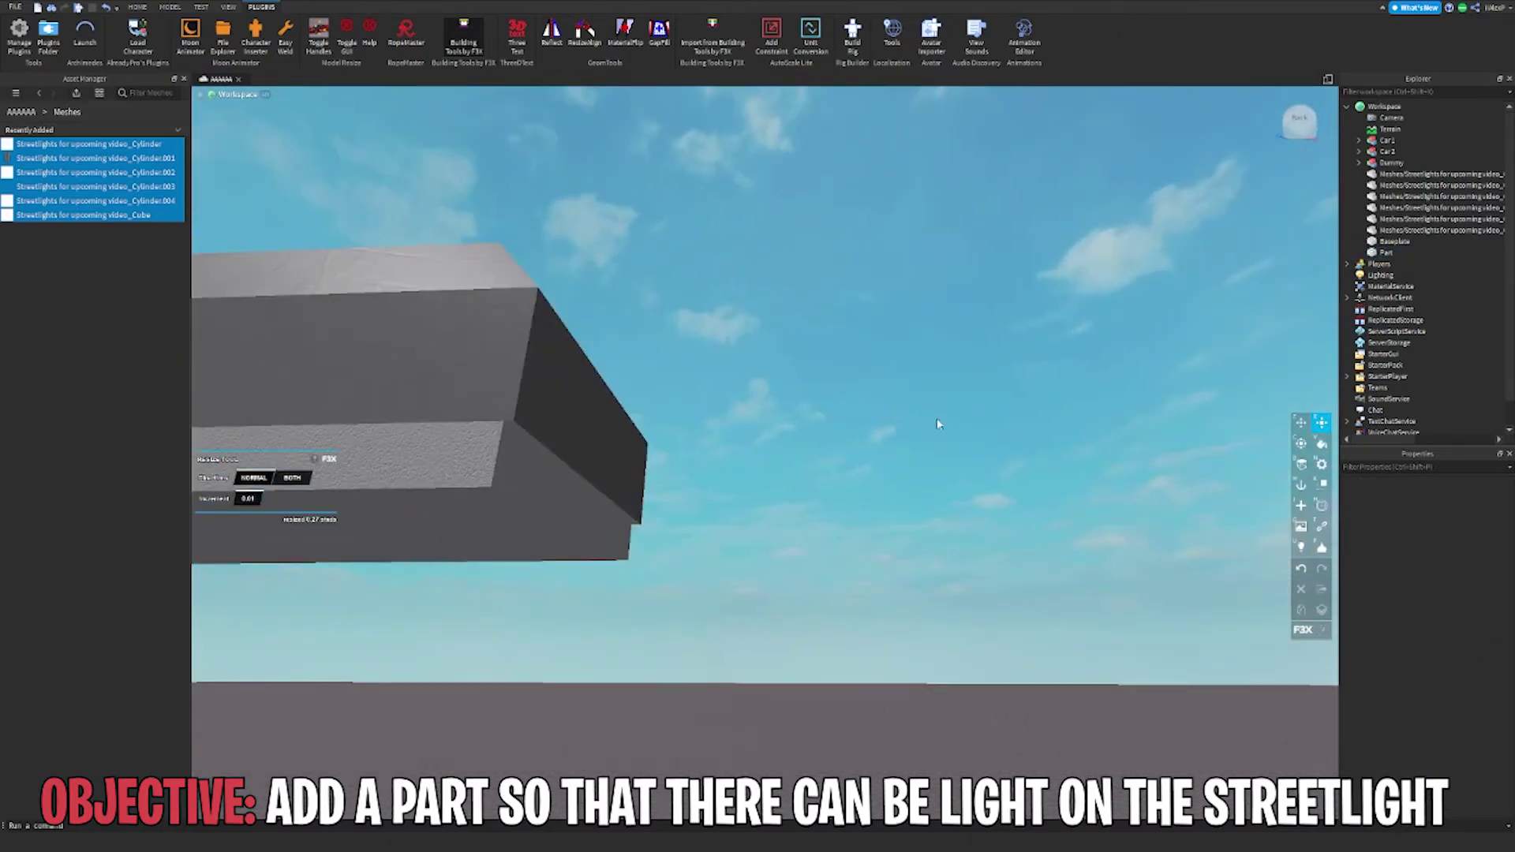
click(535, 525)
right_drag(535, 526, 538, 525)
scroll(540, 529, down, 2)
drag(946, 392, 957, 390)
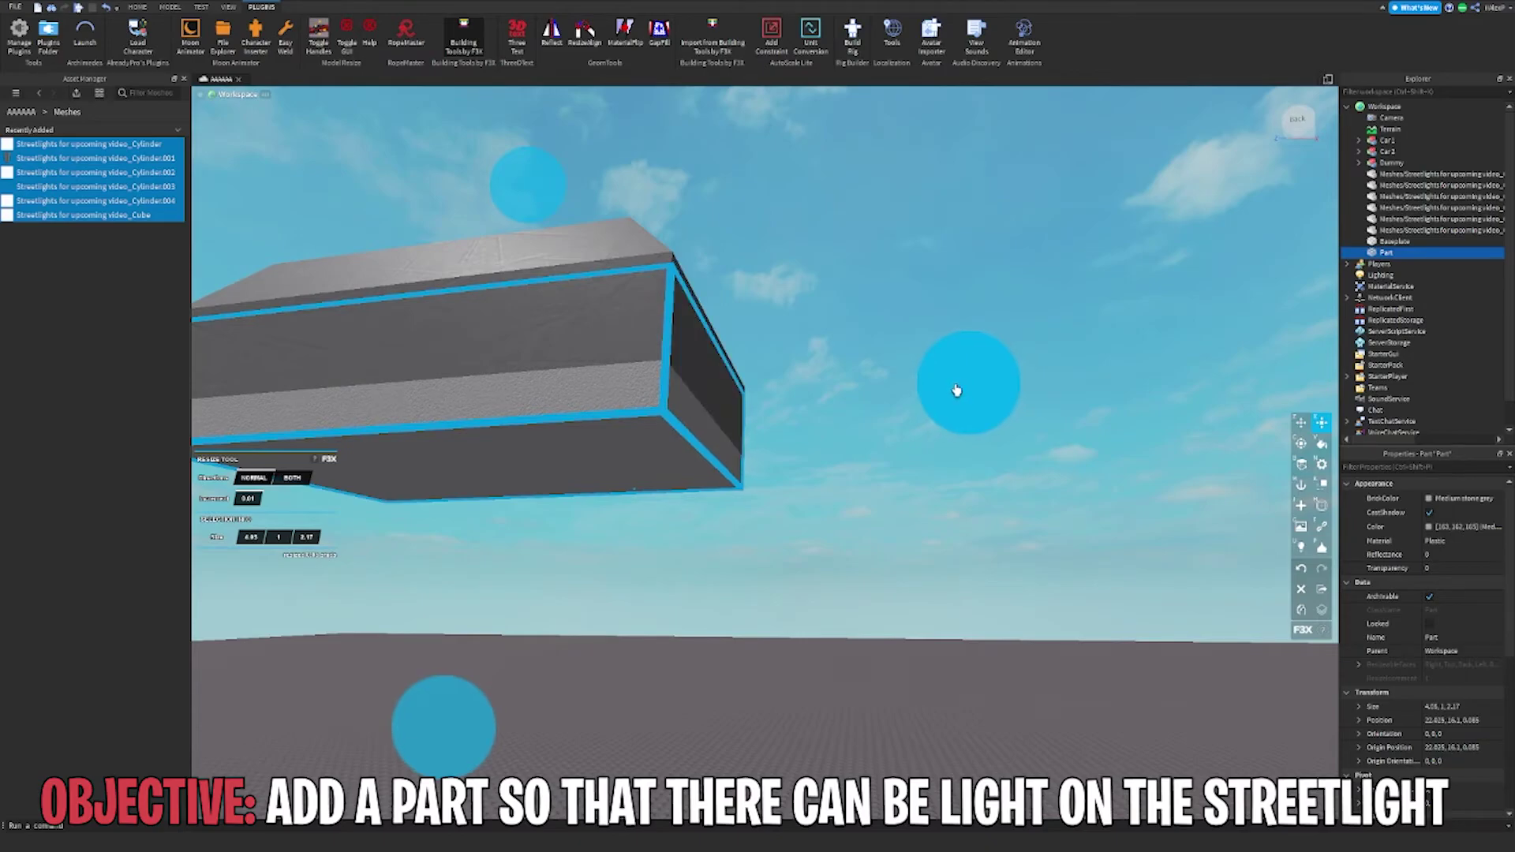
Thin the part from its underside to a height of 0.44 studs
right_drag(954, 389, 954, 389)
drag(713, 720, 756, 648)
right_drag(757, 649, 862, 660)
Paint the part under the lamp head Pastel yellow
key(v)
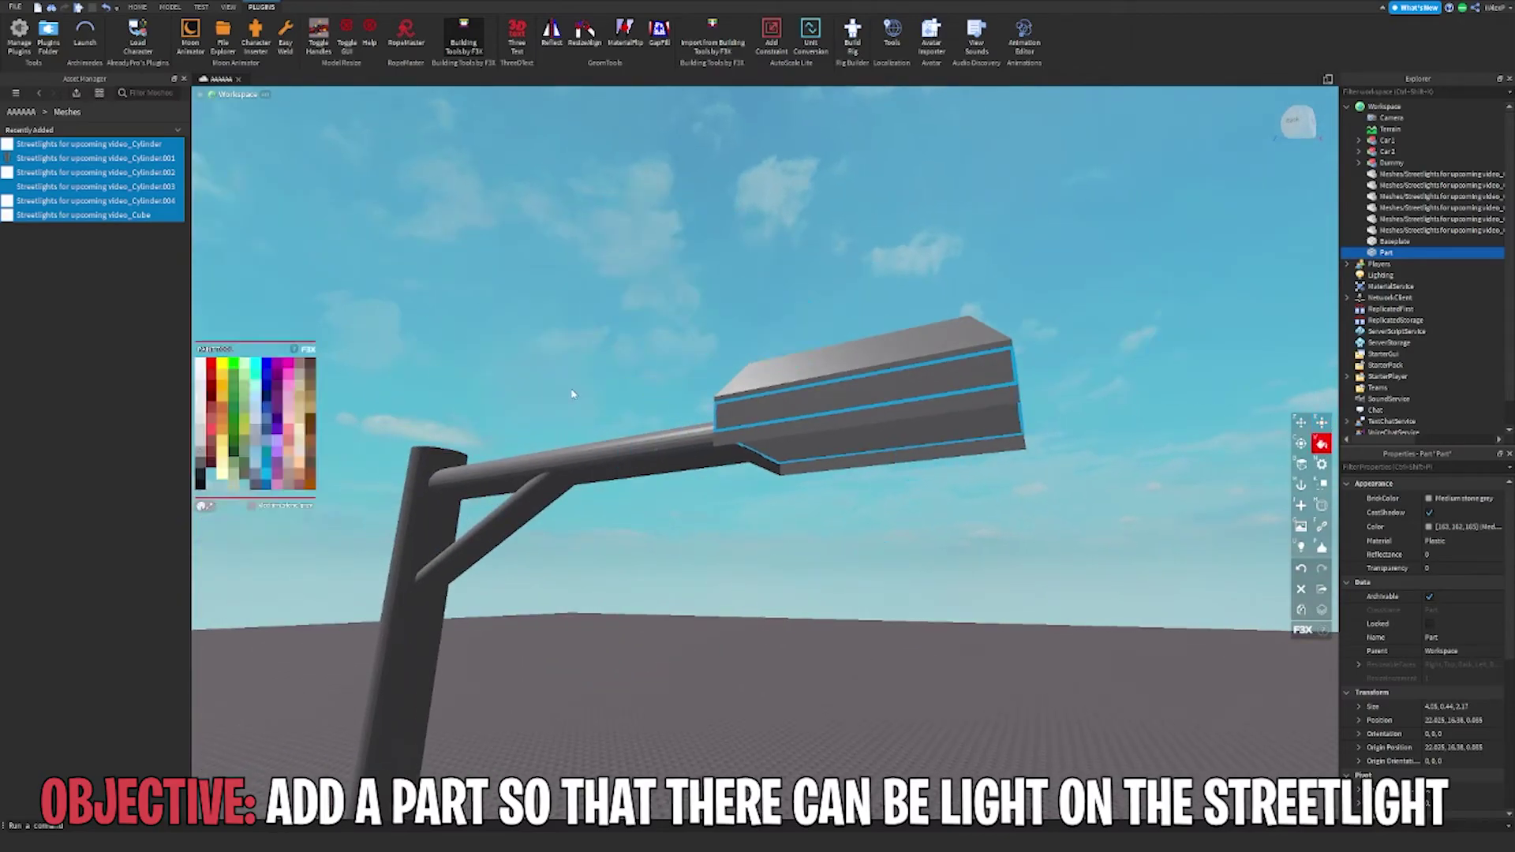
click(217, 471)
key(s)
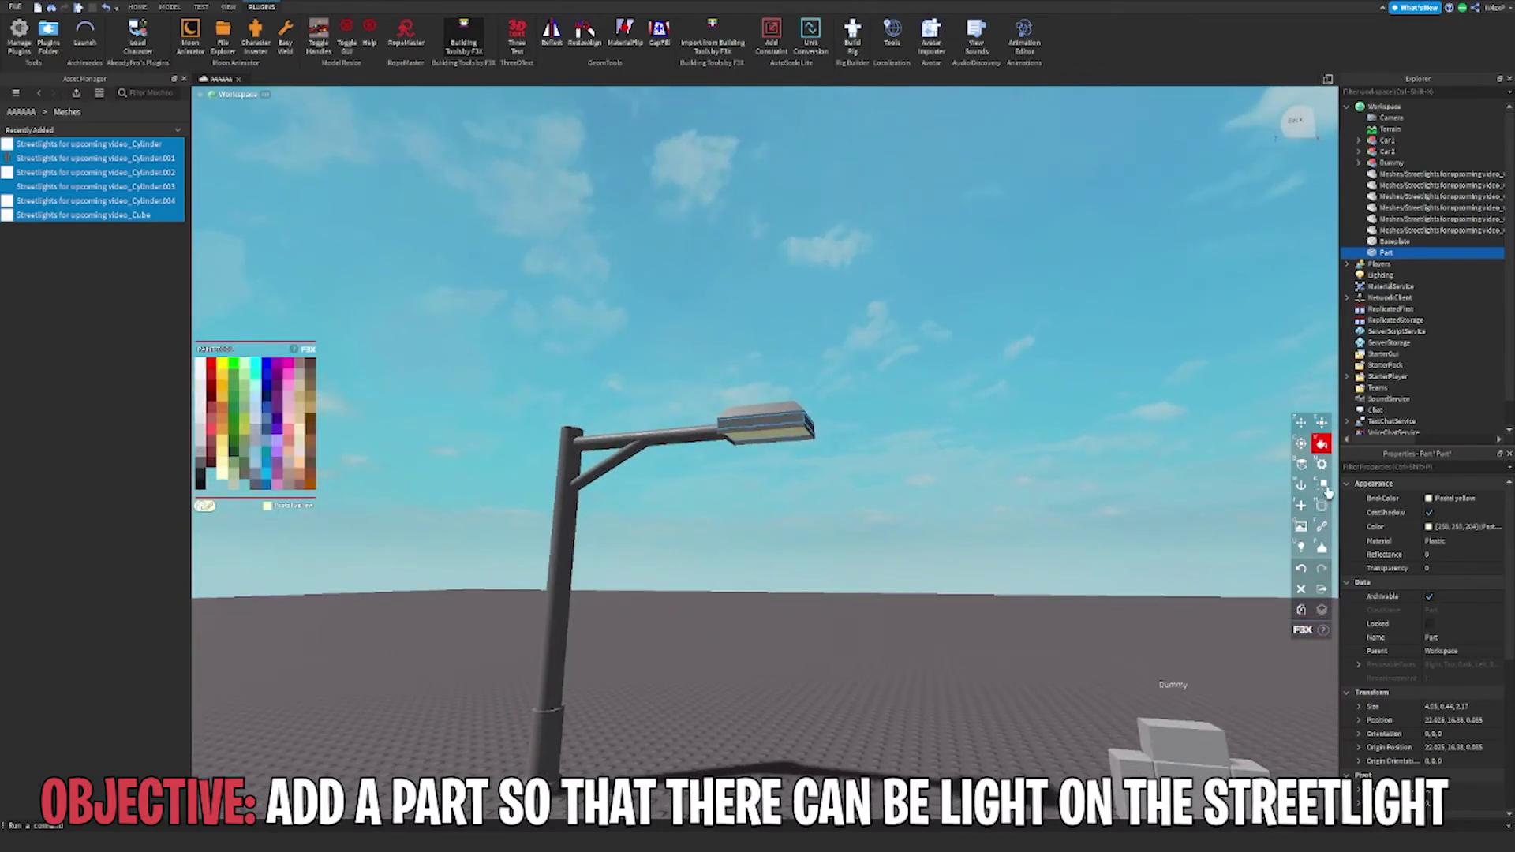
click(1301, 548)
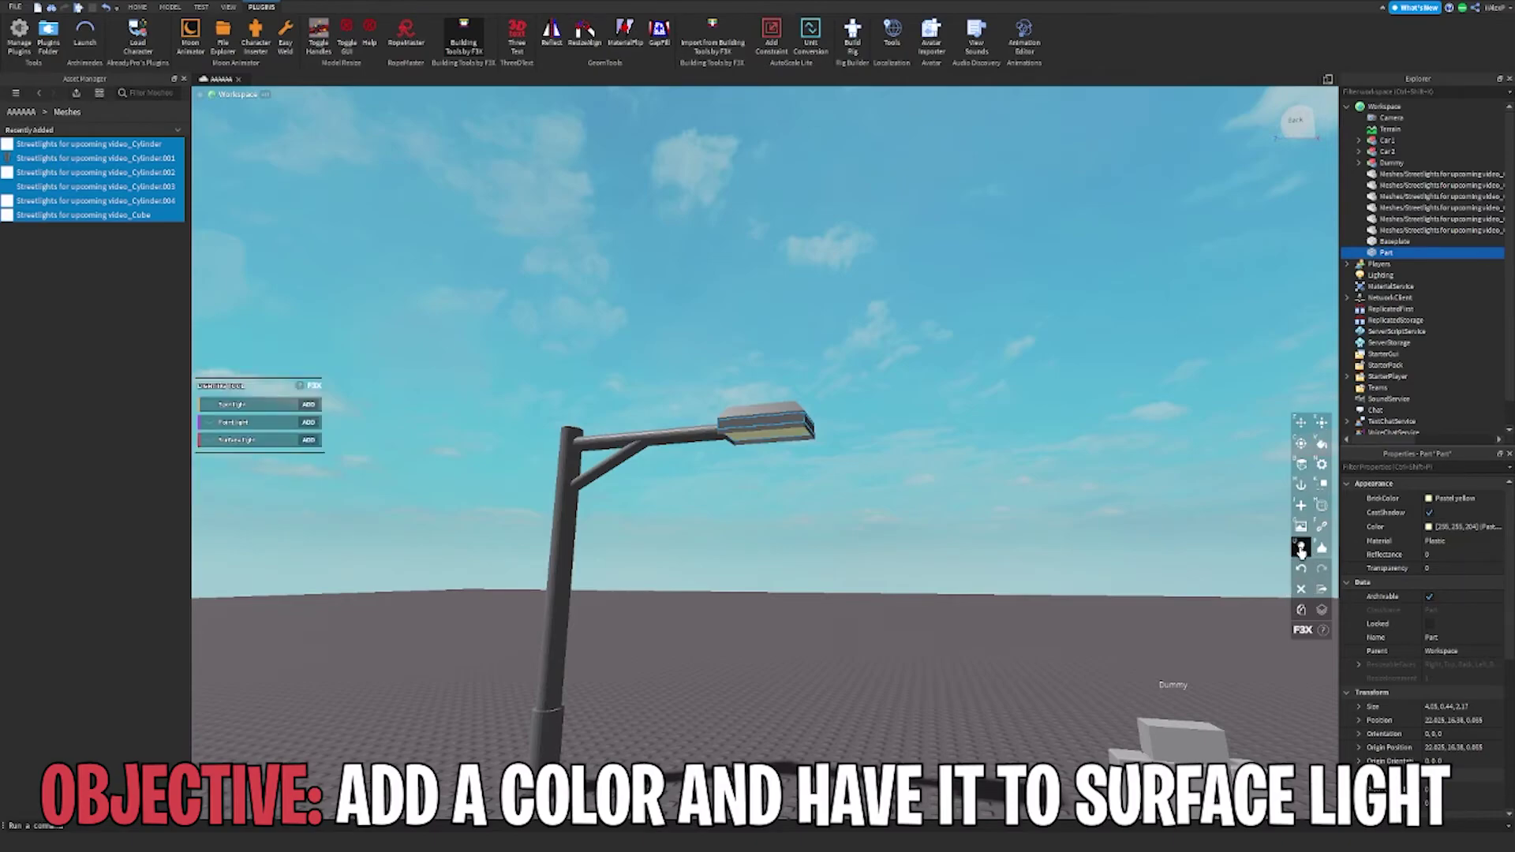
click(308, 440)
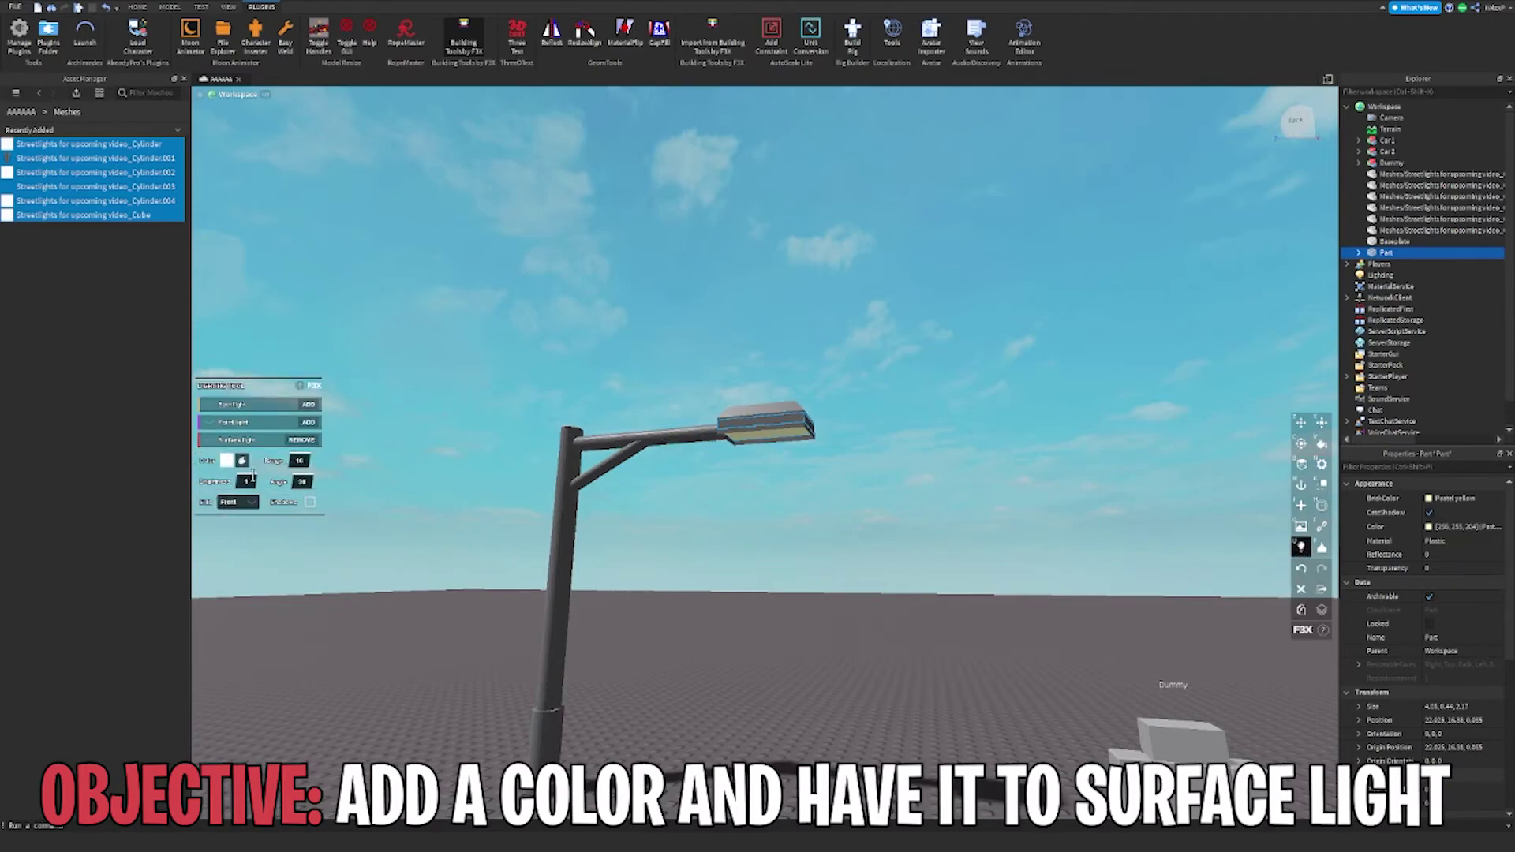
click(1049, 442)
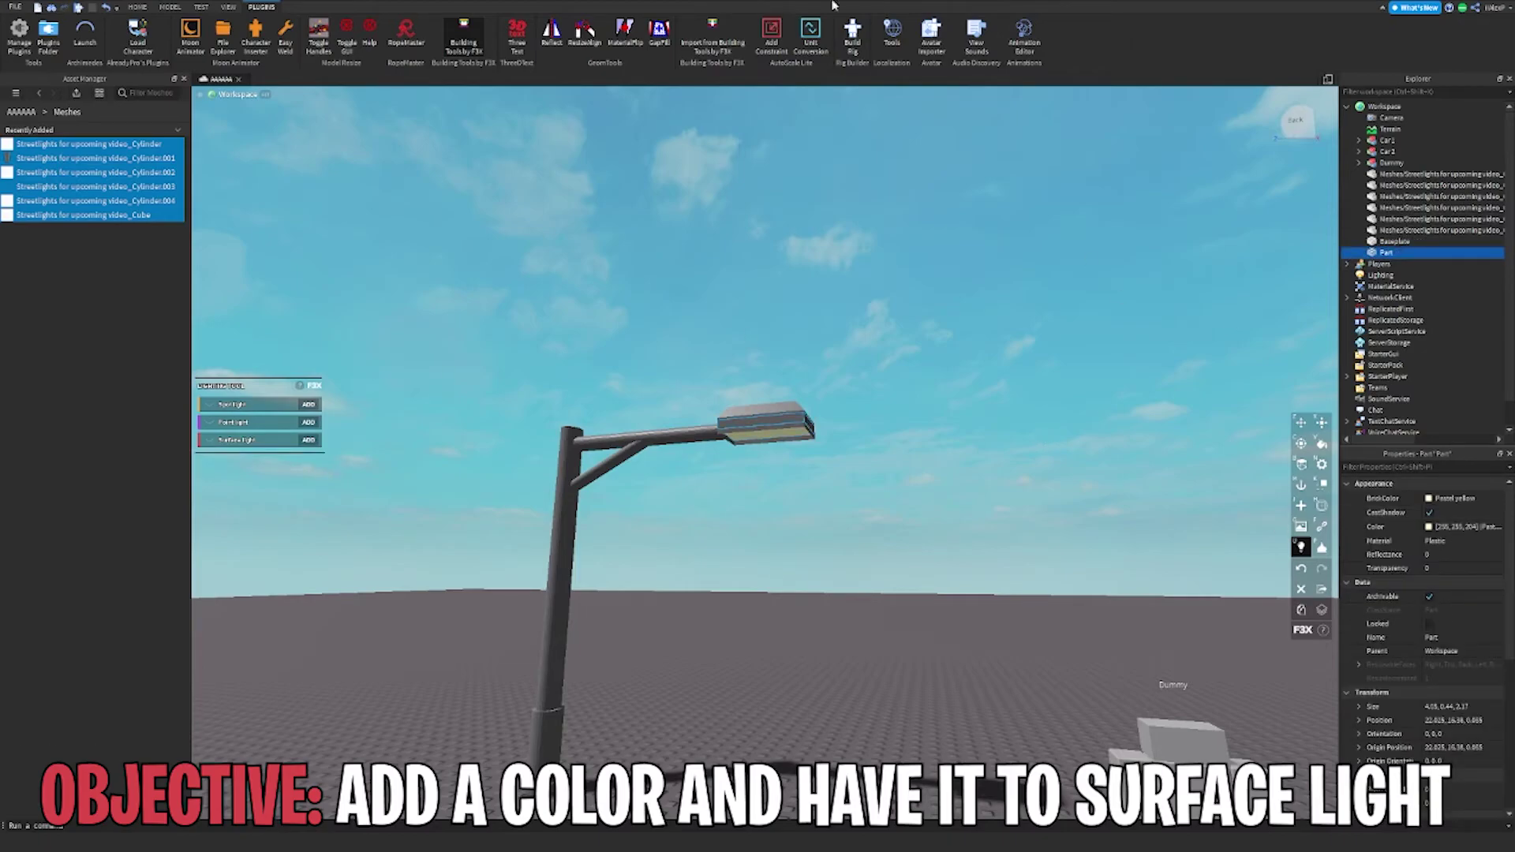
Close the building tools, insert a SurfaceLight into the lamp part and select it
click(463, 36)
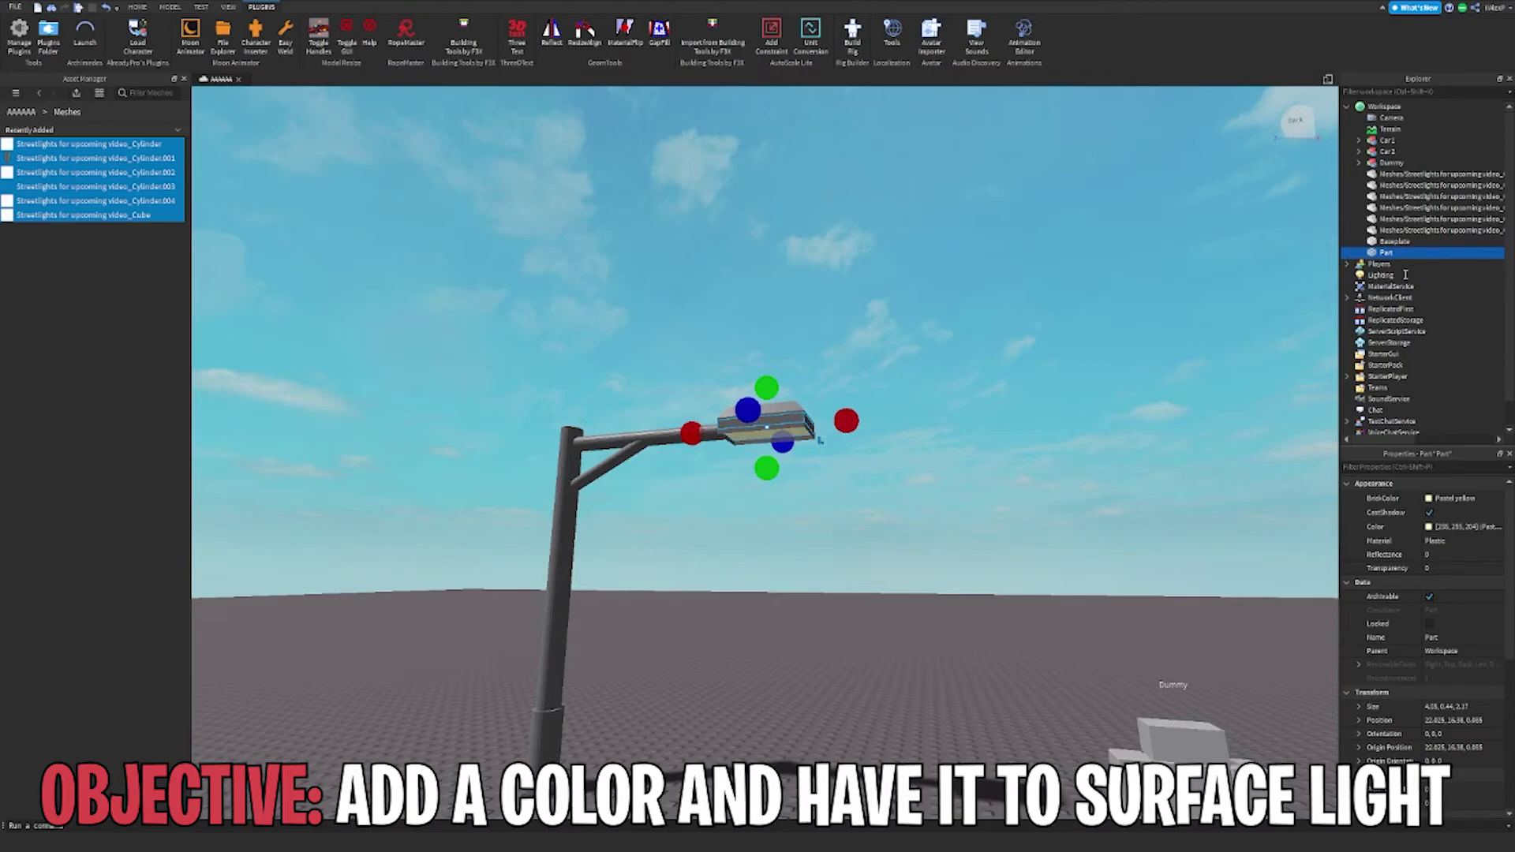
key(ctrl+shift+v)
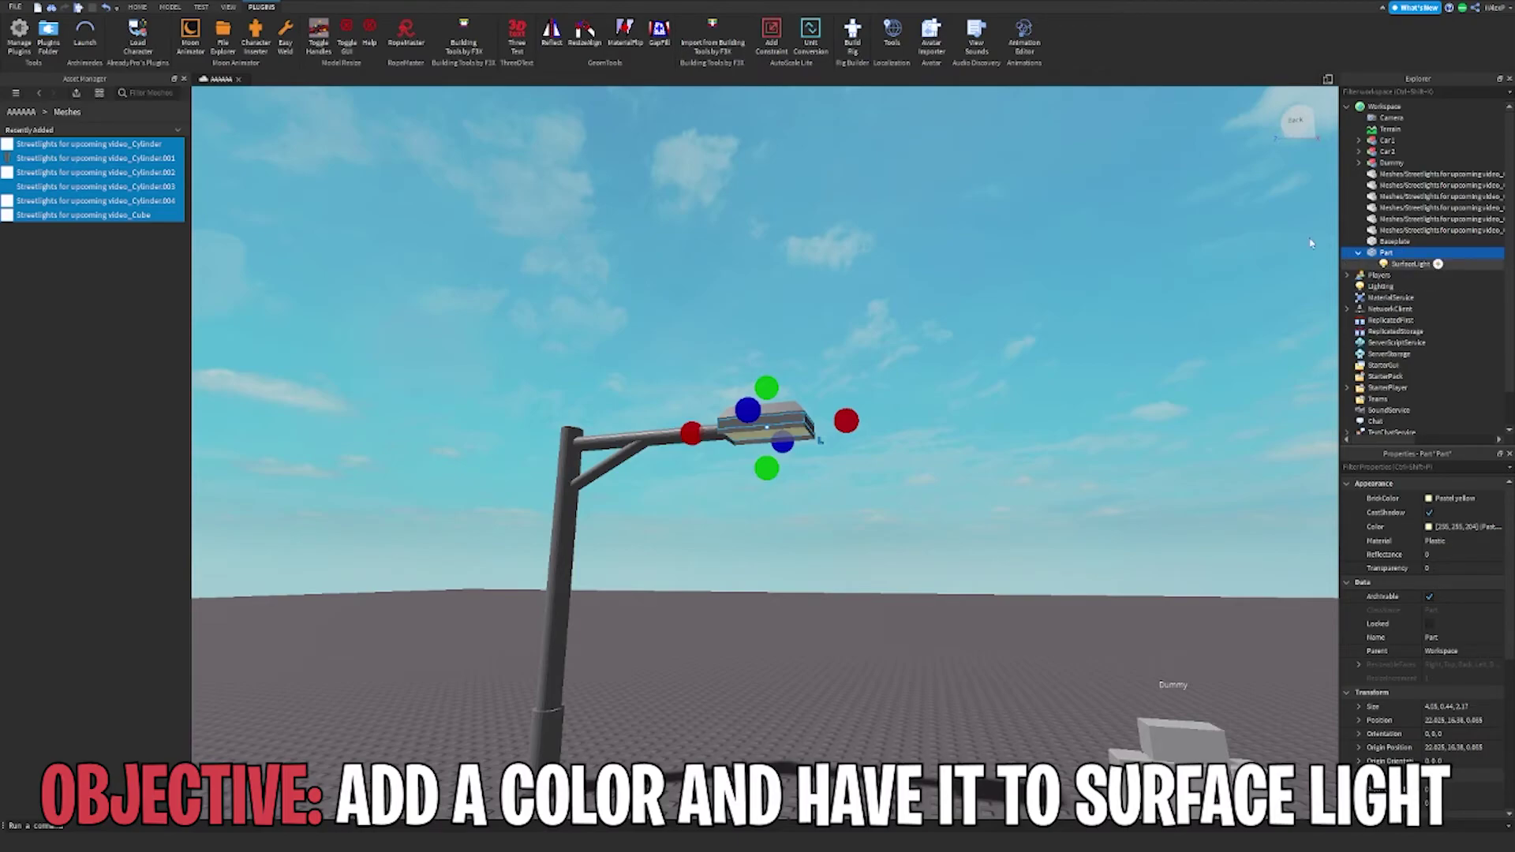
click(1385, 265)
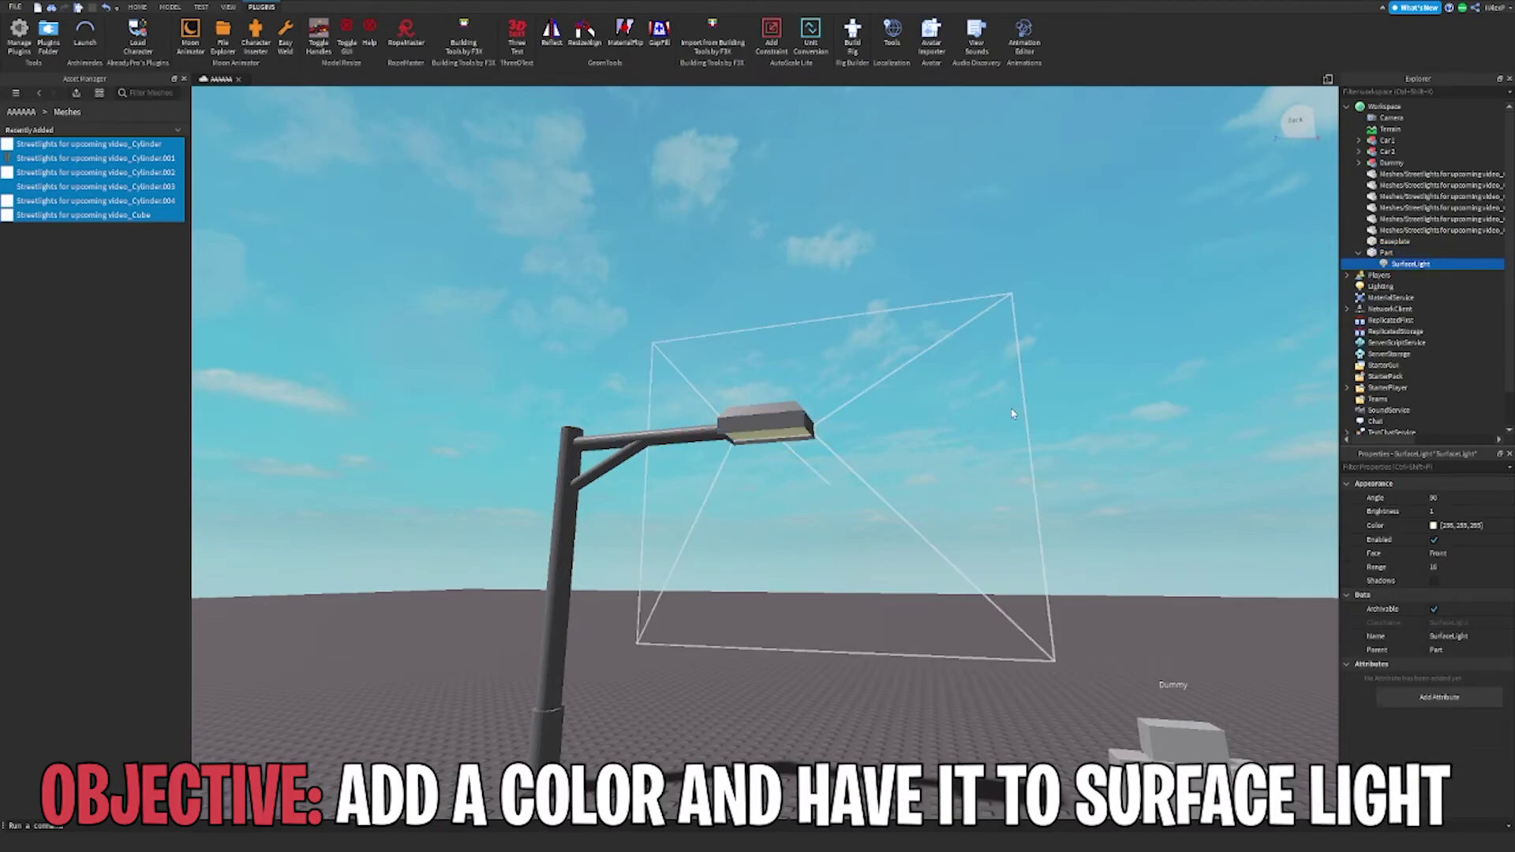
Set the SurfaceLight's face to Bottom so that it shines onto the ground
key(d)
key(e)
right_drag(942, 433, 939, 444)
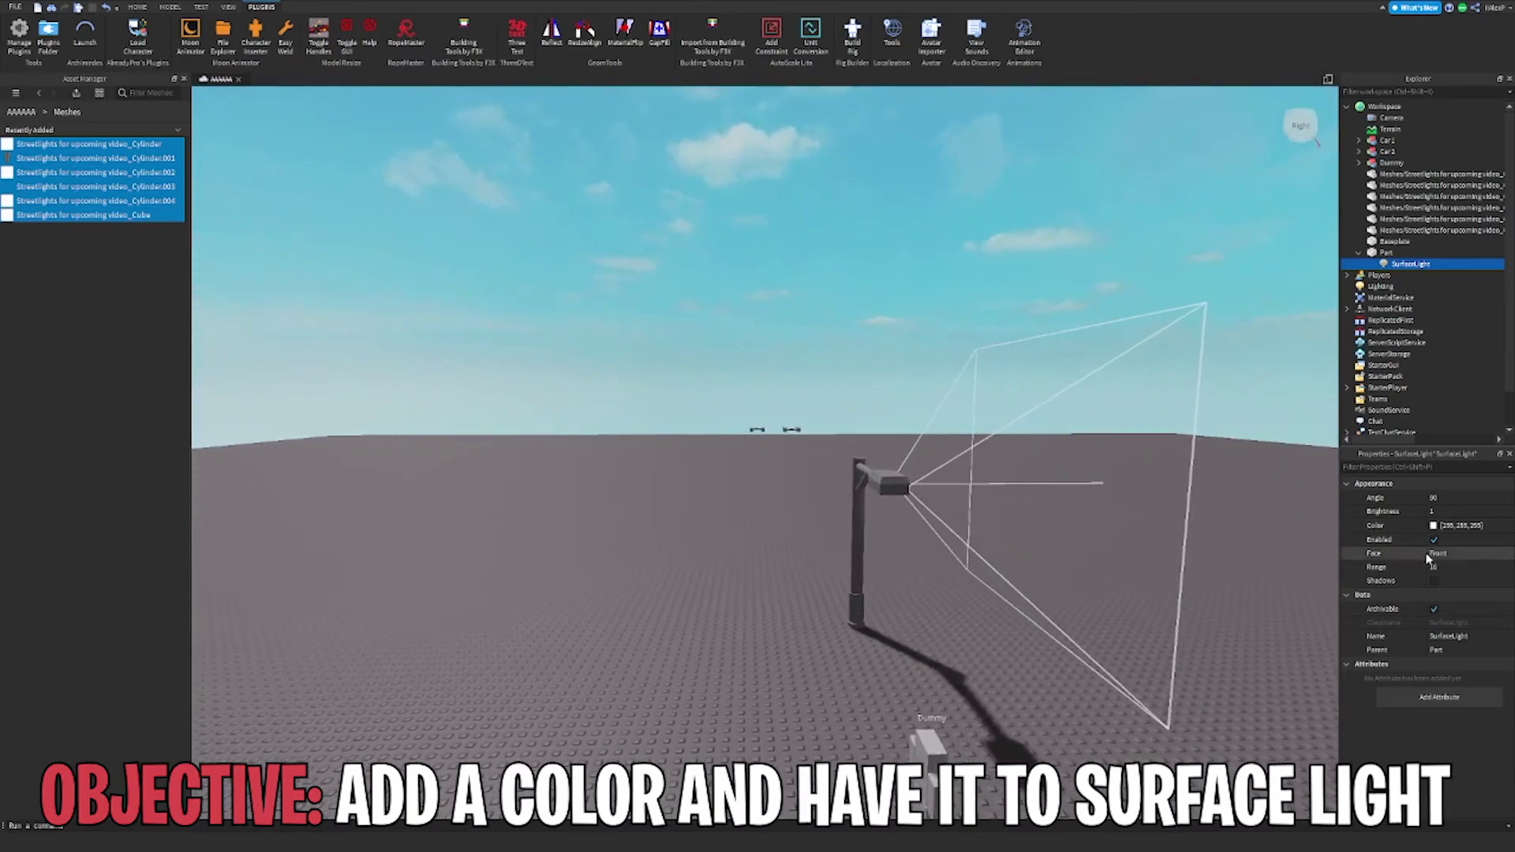
click(1477, 558)
click(1482, 575)
right_drag(991, 490, 990, 491)
key(a)
key(w)
key(s)
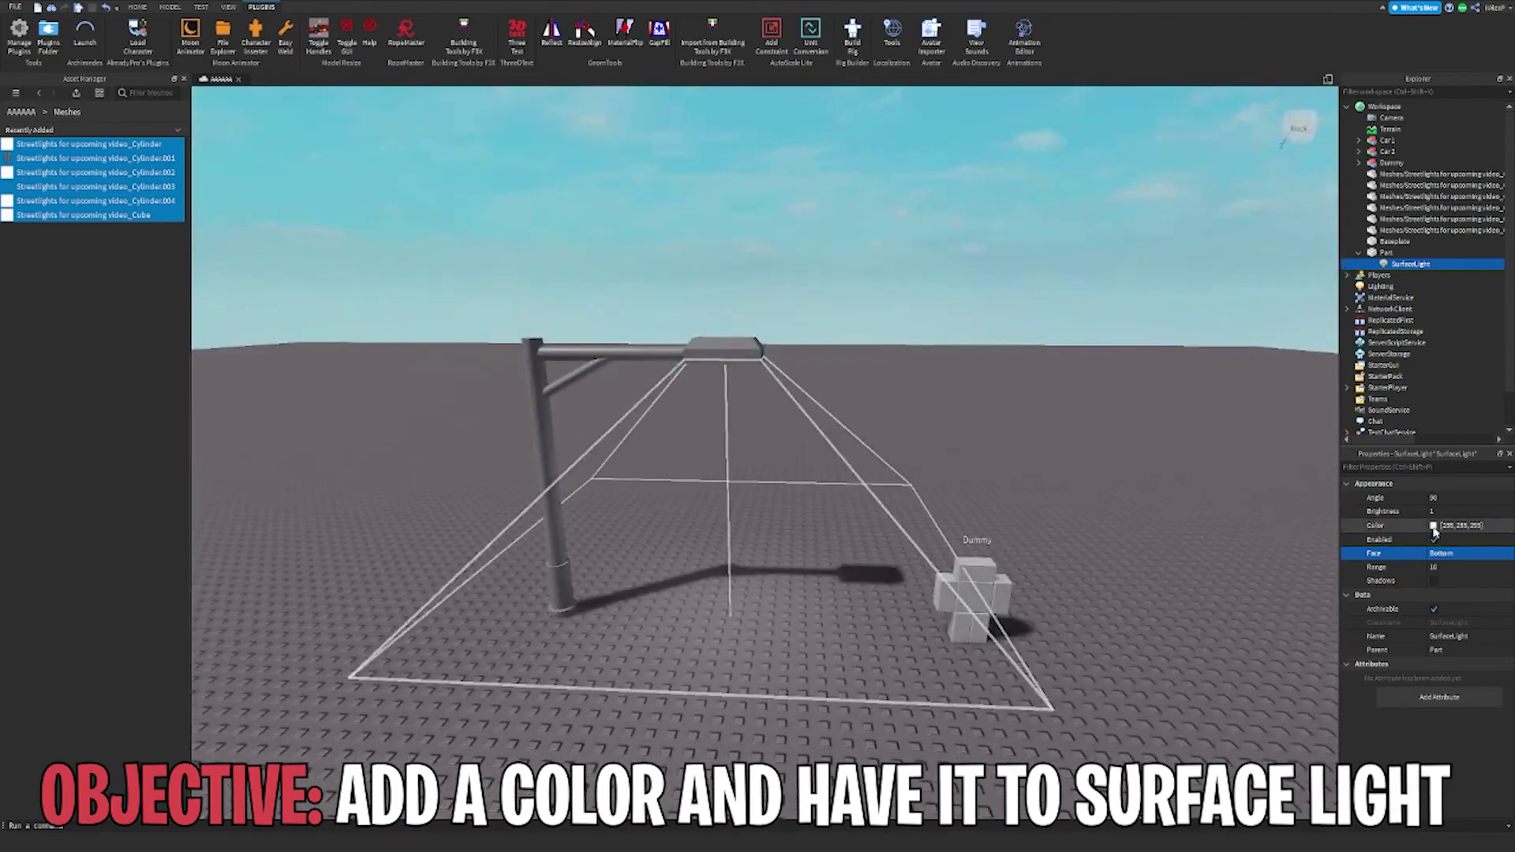
Give the SurfaceLight a pale yellow colour and increase its range to about 51
click(1425, 527)
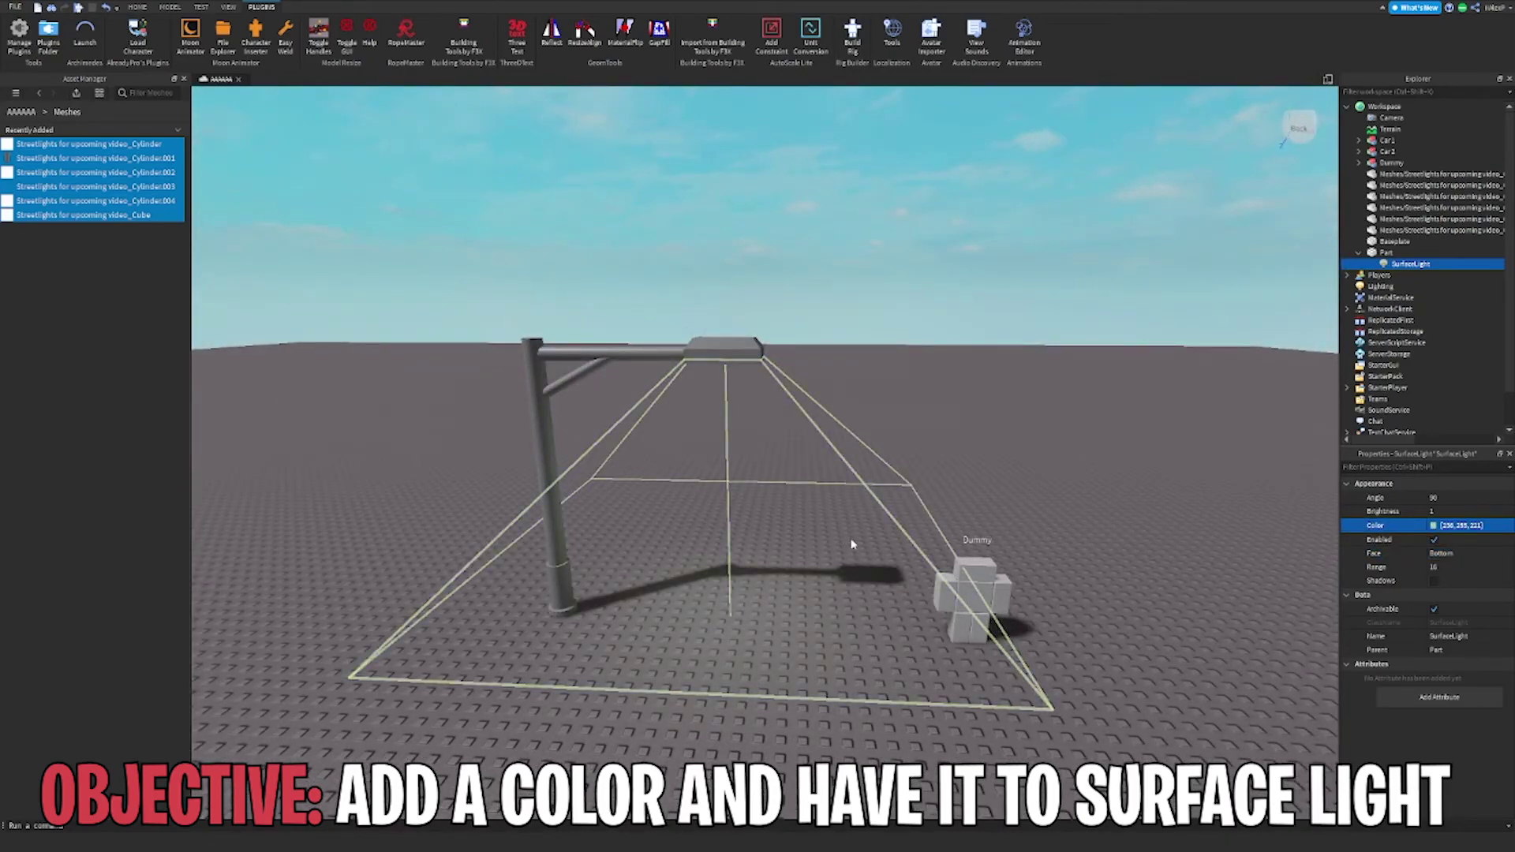
click(1481, 569)
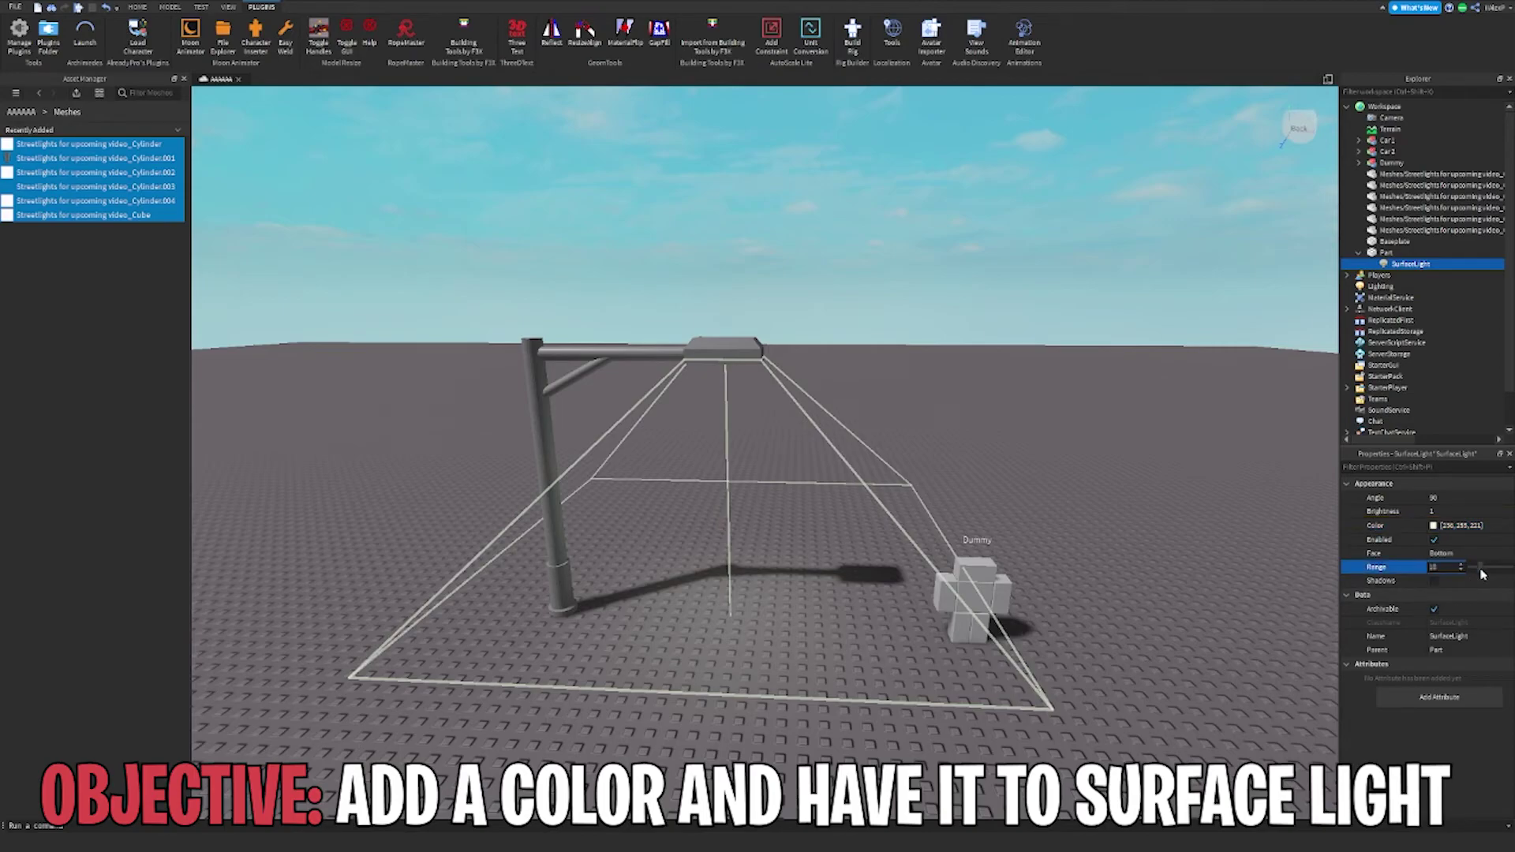
drag(1482, 575, 1491, 574)
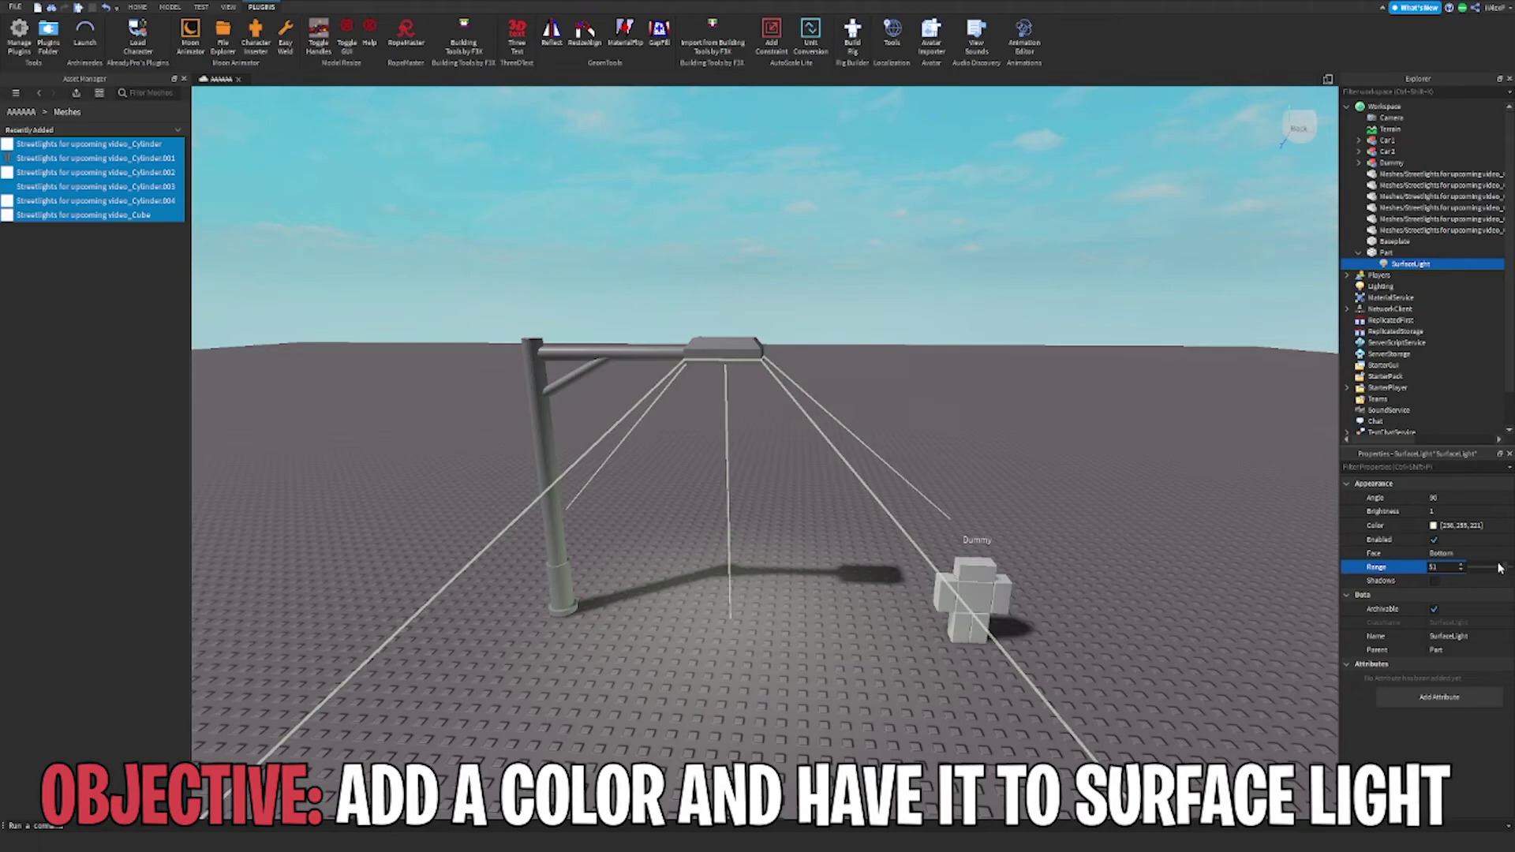
Increase the SurfaceLight's brightness and clear the selection
click(1484, 513)
mouse_move(1472, 517)
mouse_down()
mouse_move(1511, 521)
mouse_move(1460, 527)
mouse_move(1475, 530)
mouse_up()
click(1124, 337)
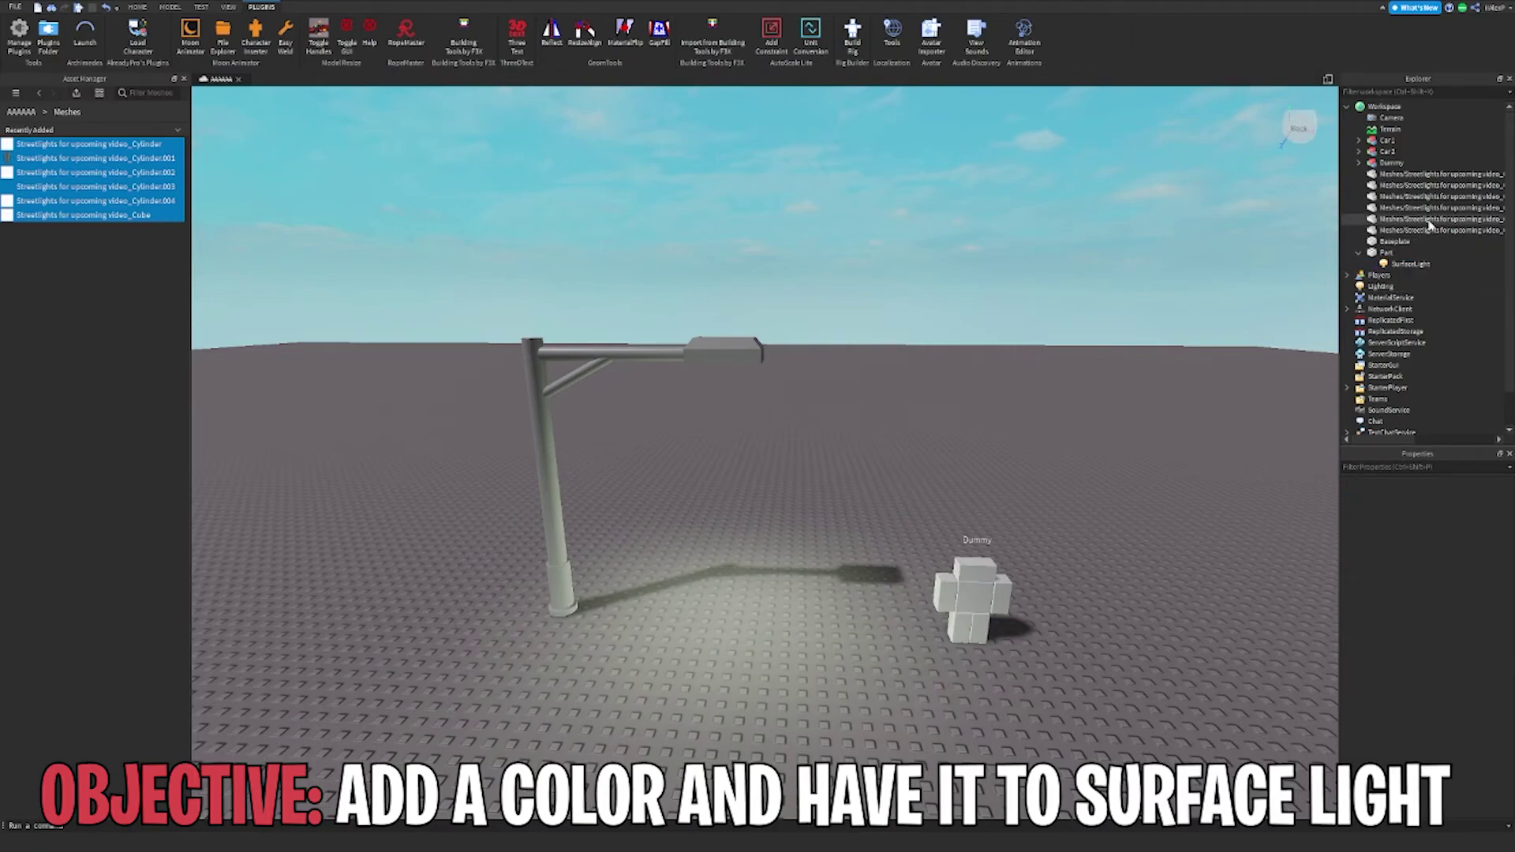
Lower the ClockTime of the Lighting service to an early-morning value for a dark night scene
scroll(1428, 223, down, 1)
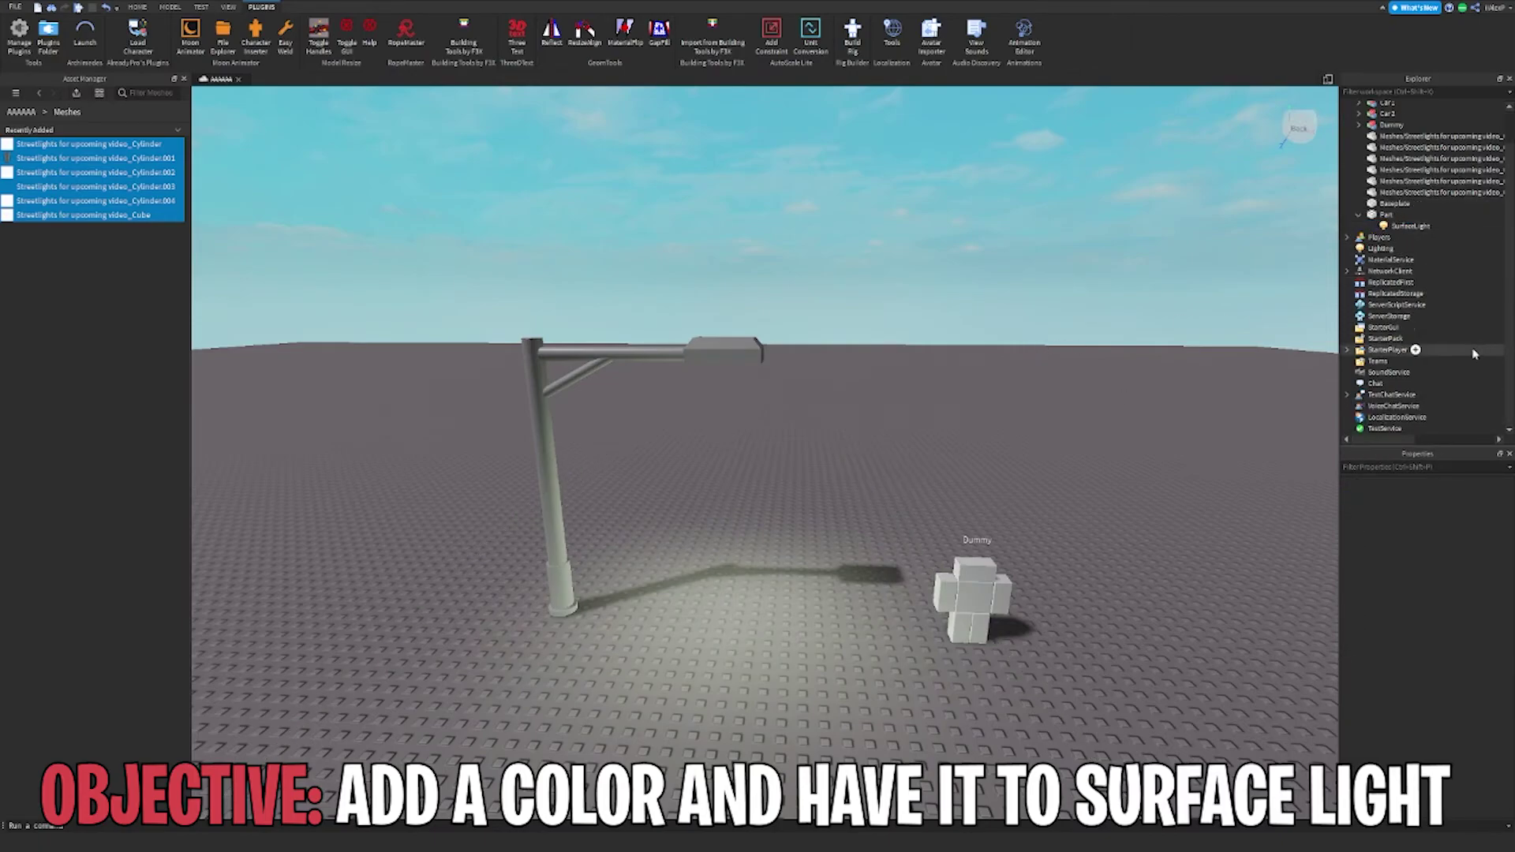
scroll(1401, 273, up, 1)
click(1377, 286)
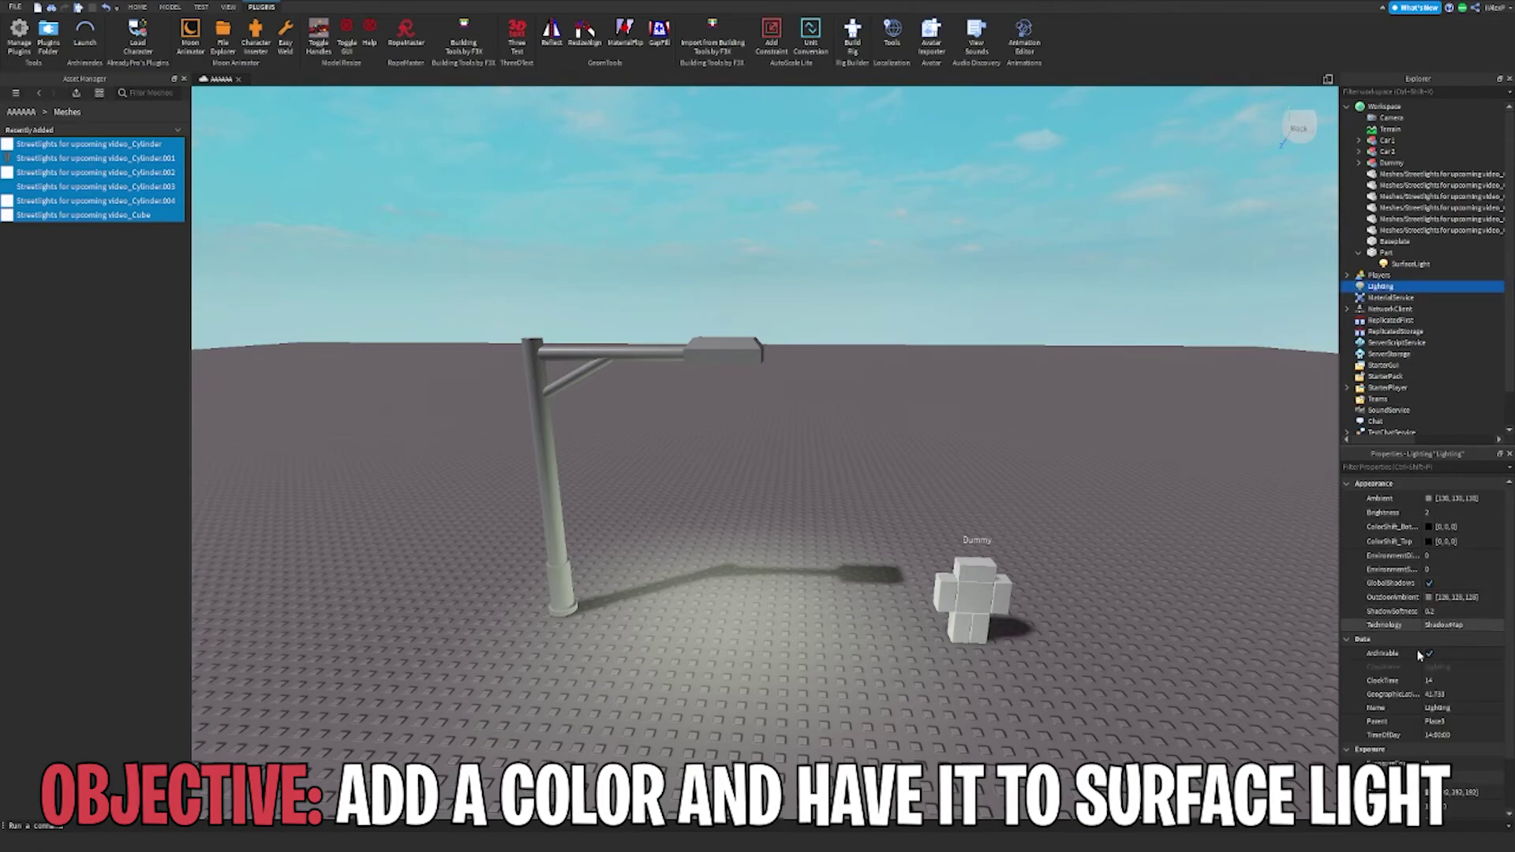
drag(1485, 686, 1466, 689)
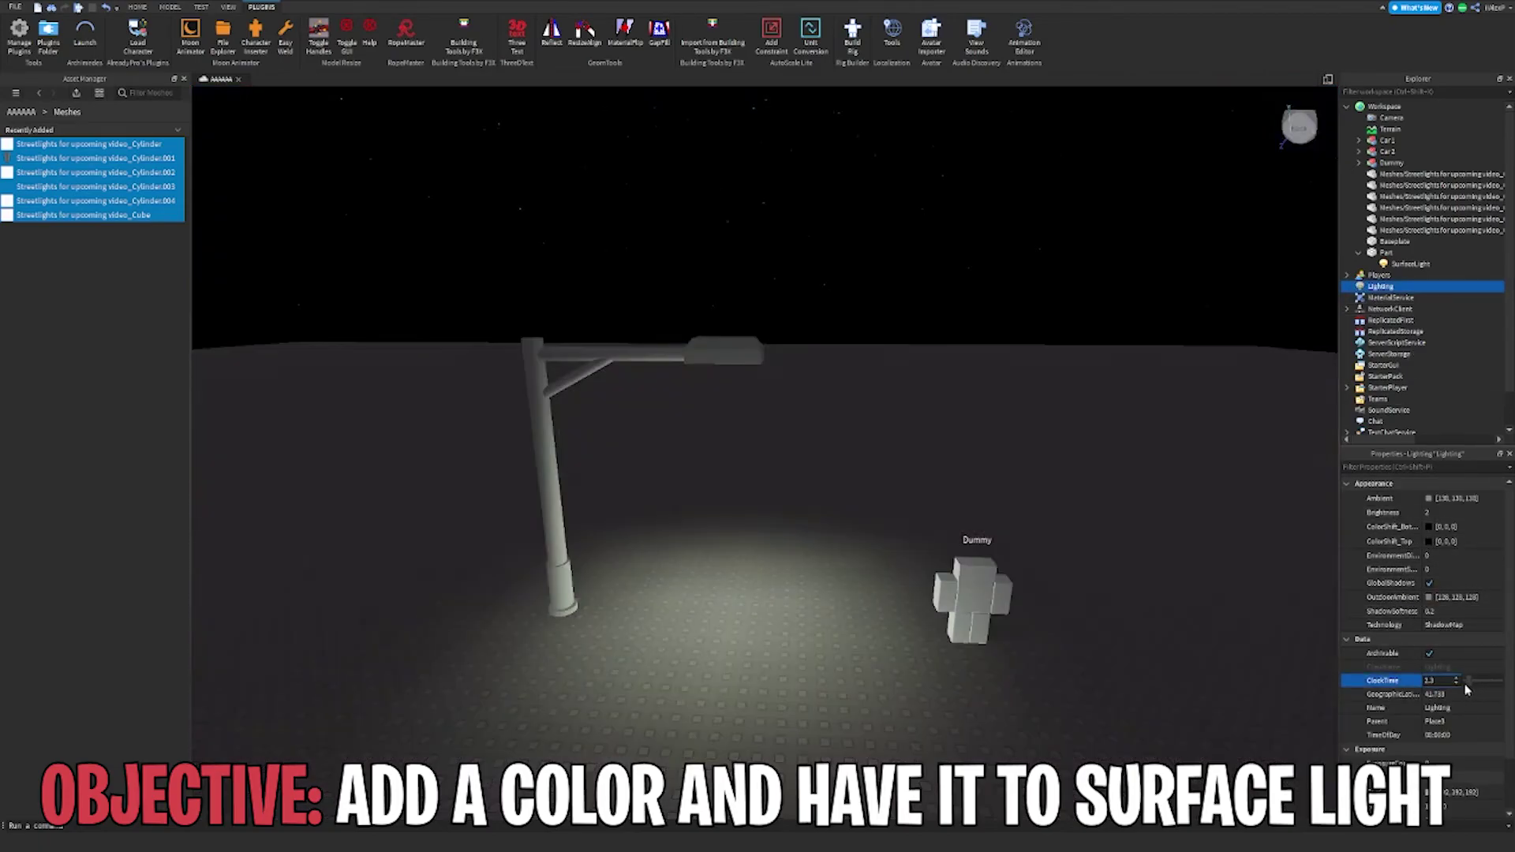
Resize the pale yellow lamp part vertically so that it fits the underside of the streetlight's lamp head
click(1007, 435)
scroll(1007, 434, down, 3)
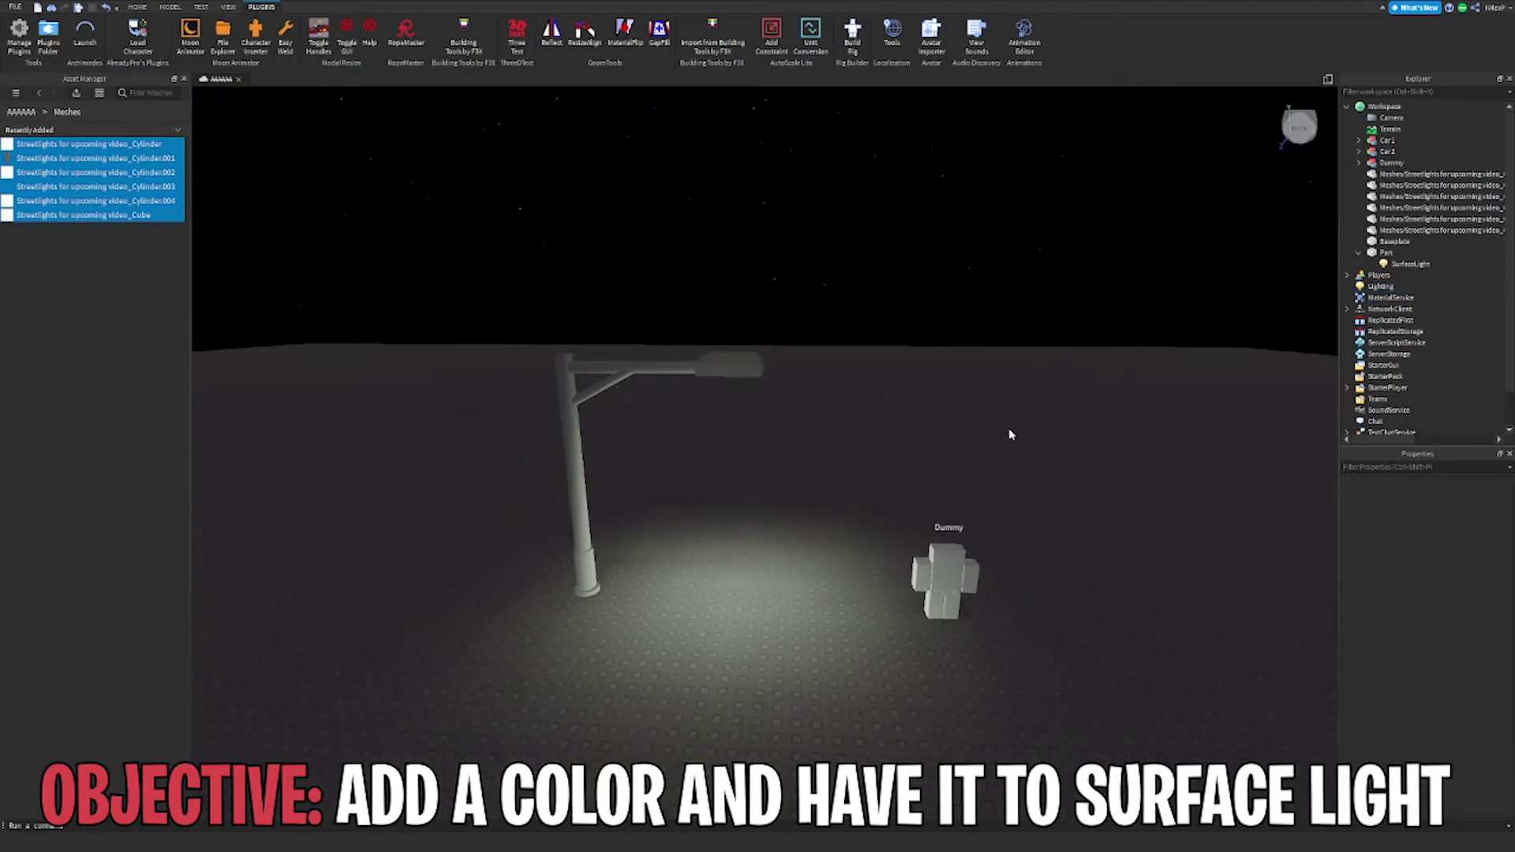
key(a)
scroll(919, 460, up, 5)
right_drag(920, 460, 919, 461)
key(w)
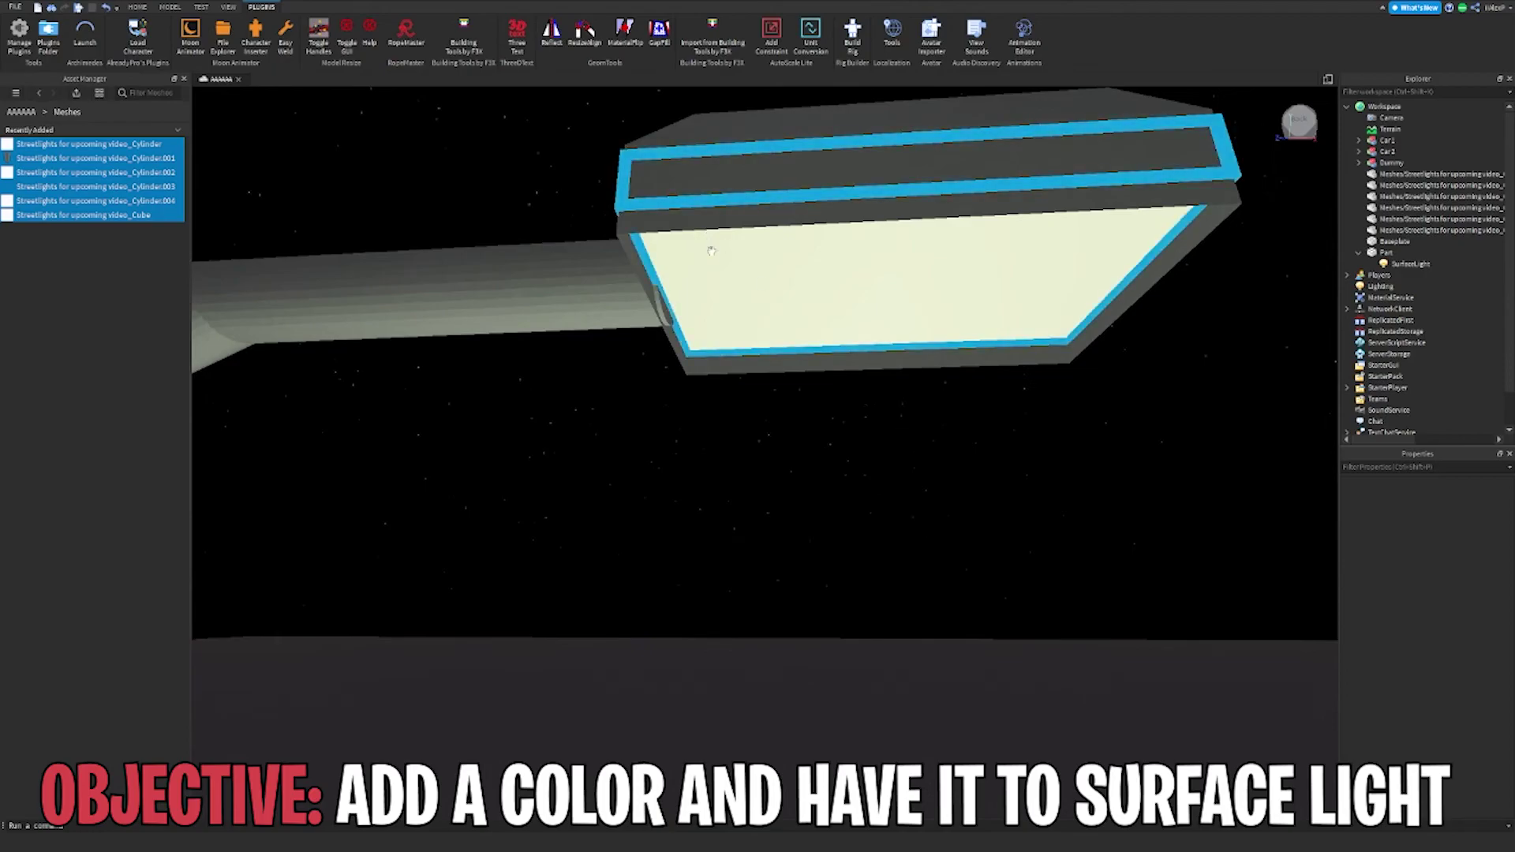
click(890, 327)
drag(889, 328, 892, 338)
click(939, 446)
right_drag(938, 446, 934, 439)
click(921, 323)
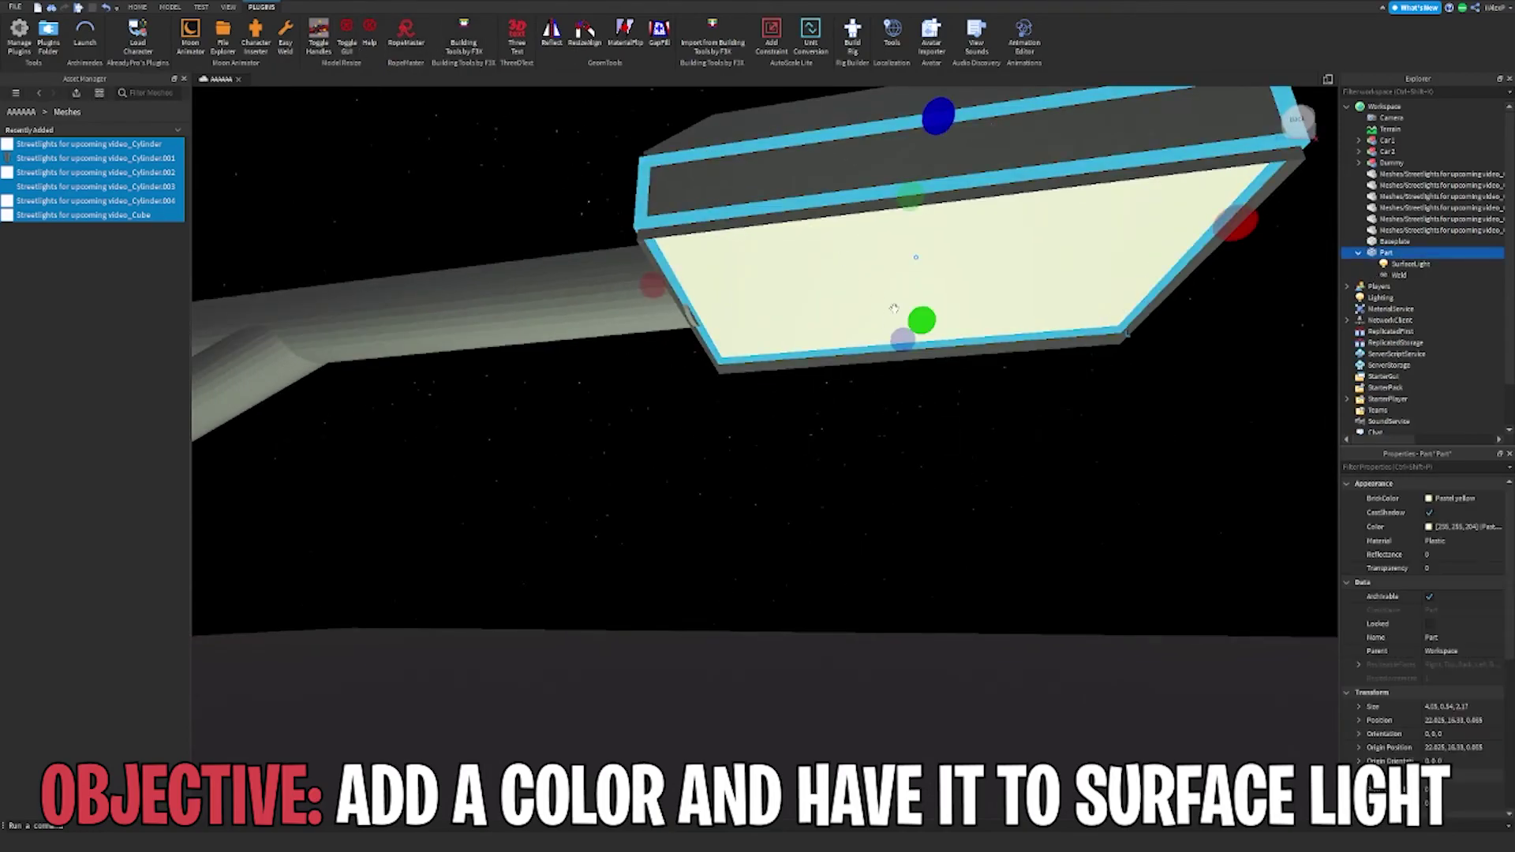
click(1034, 463)
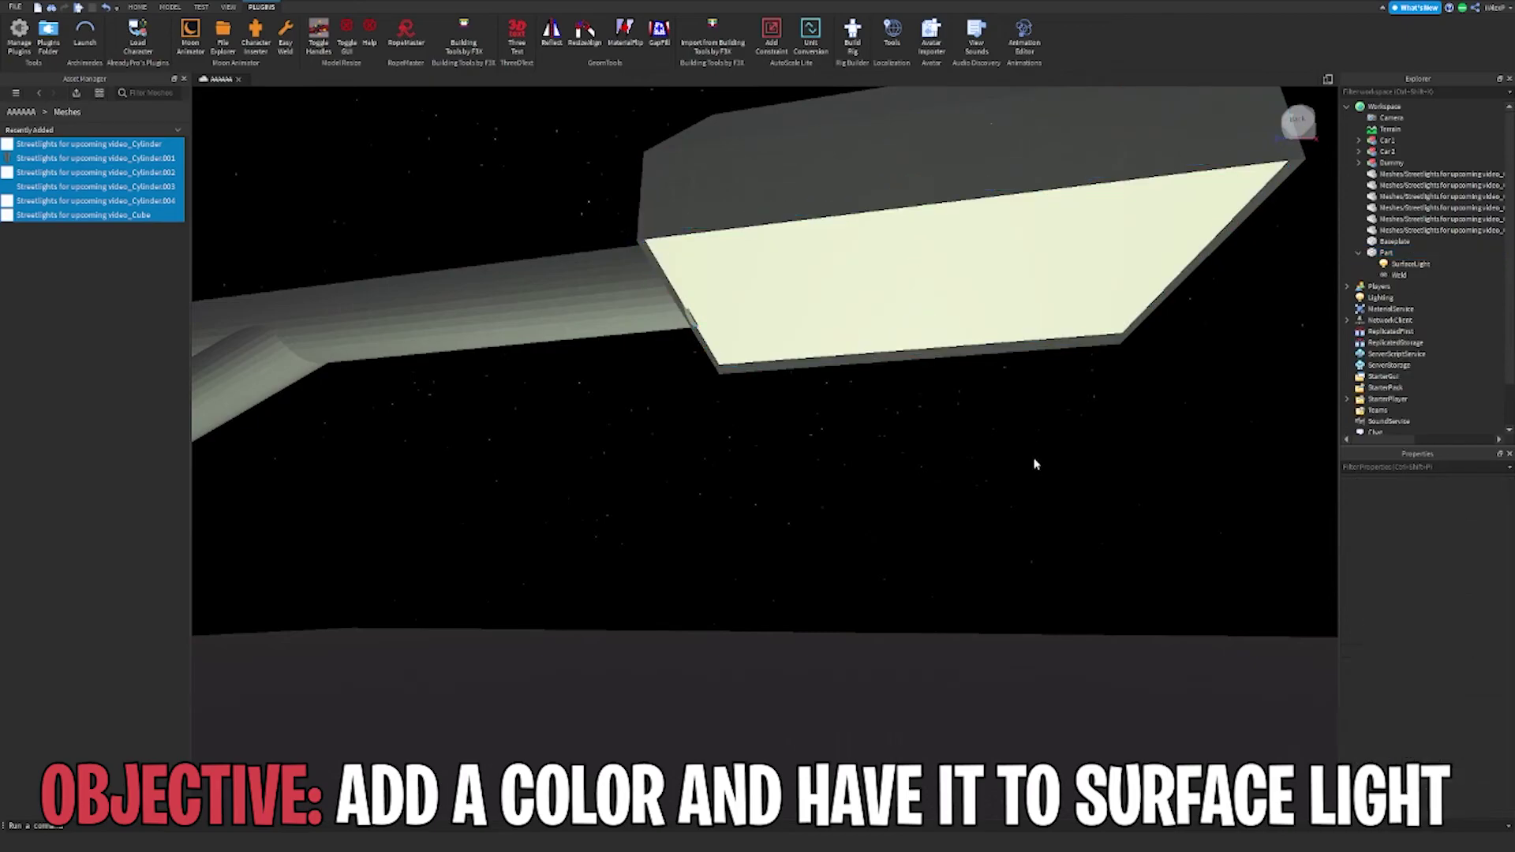
Fine-tune the lamp part's height inside the lamp head and check it from below and from farther away
click(547, 307)
right_drag(547, 308, 516, 356)
drag(451, 416, 455, 407)
click(573, 435)
right_drag(574, 438, 597, 441)
scroll(597, 440, down, 6)
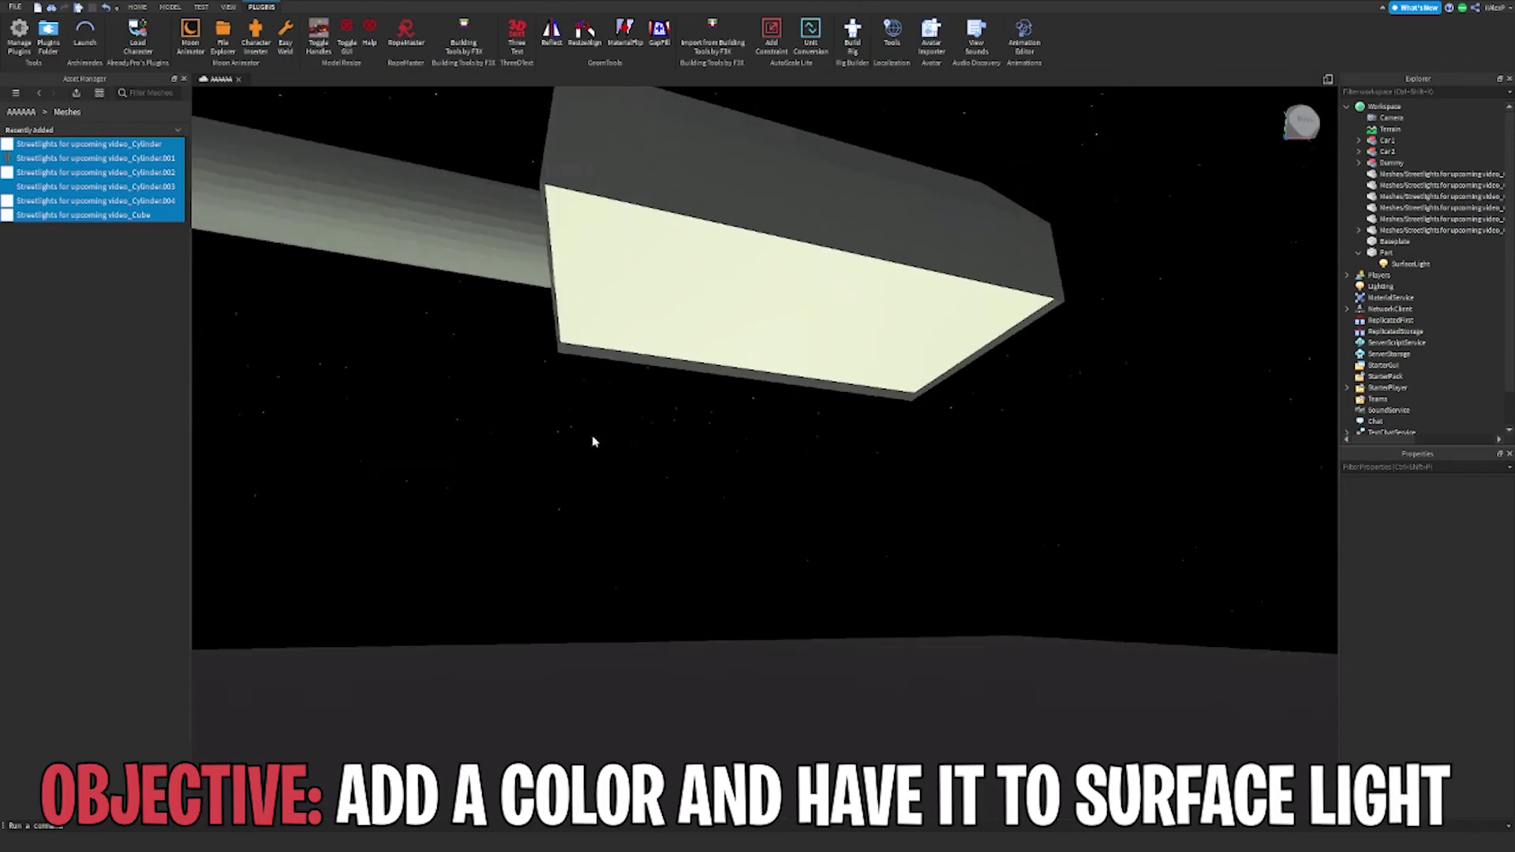
scroll(597, 441, down, 2)
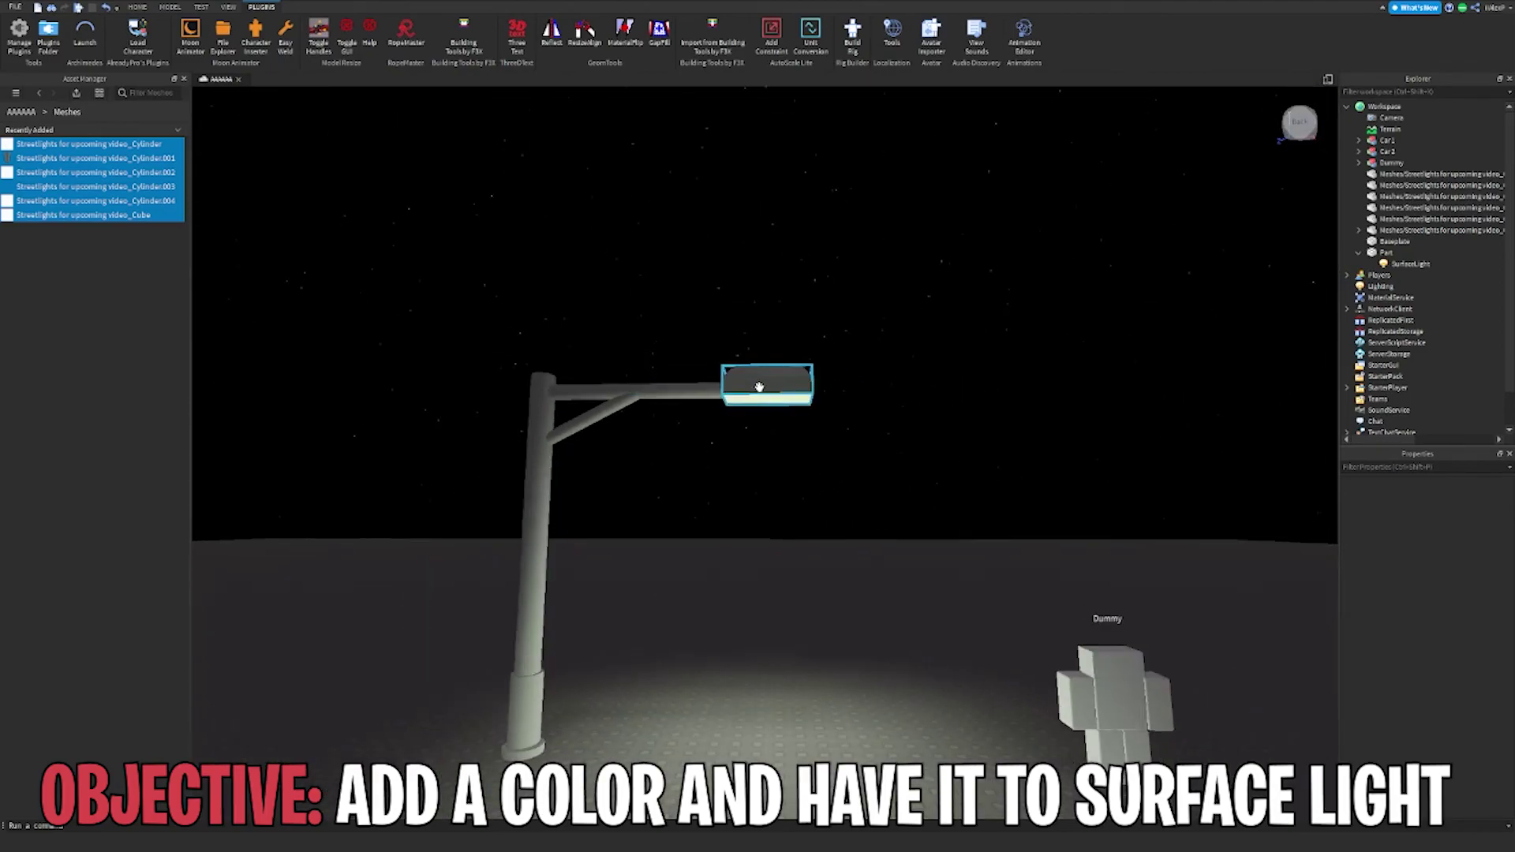
scroll(757, 385, up, 3)
click(758, 365)
click(882, 437)
scroll(947, 489, down, 4)
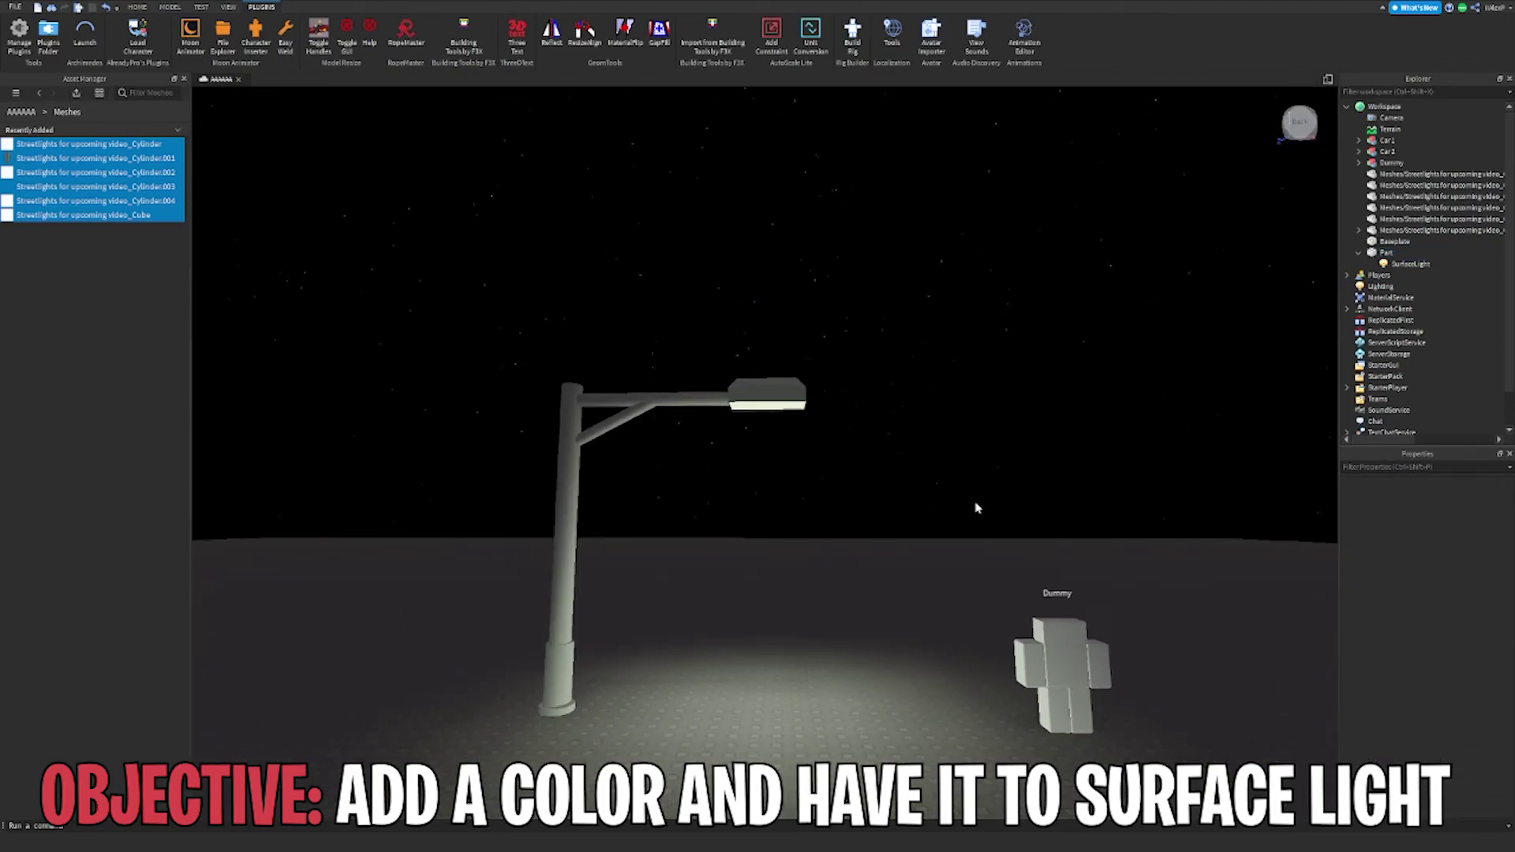
scroll(975, 507, down, 2)
scroll(849, 477, up, 5)
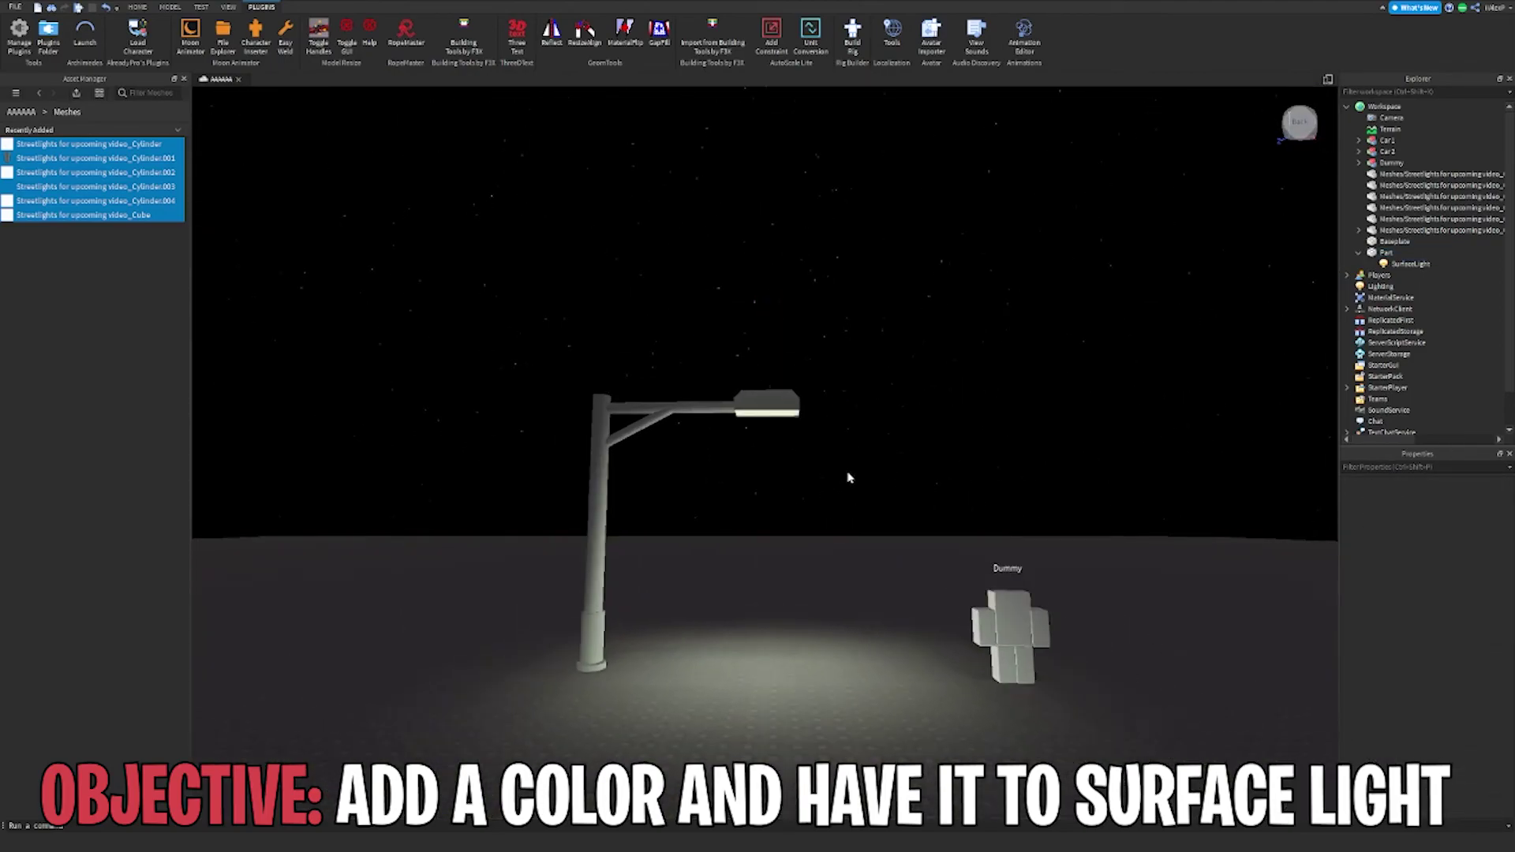
Set the lamp part's material to Neon so that it glows, and inspect the lamp head
click(476, 39)
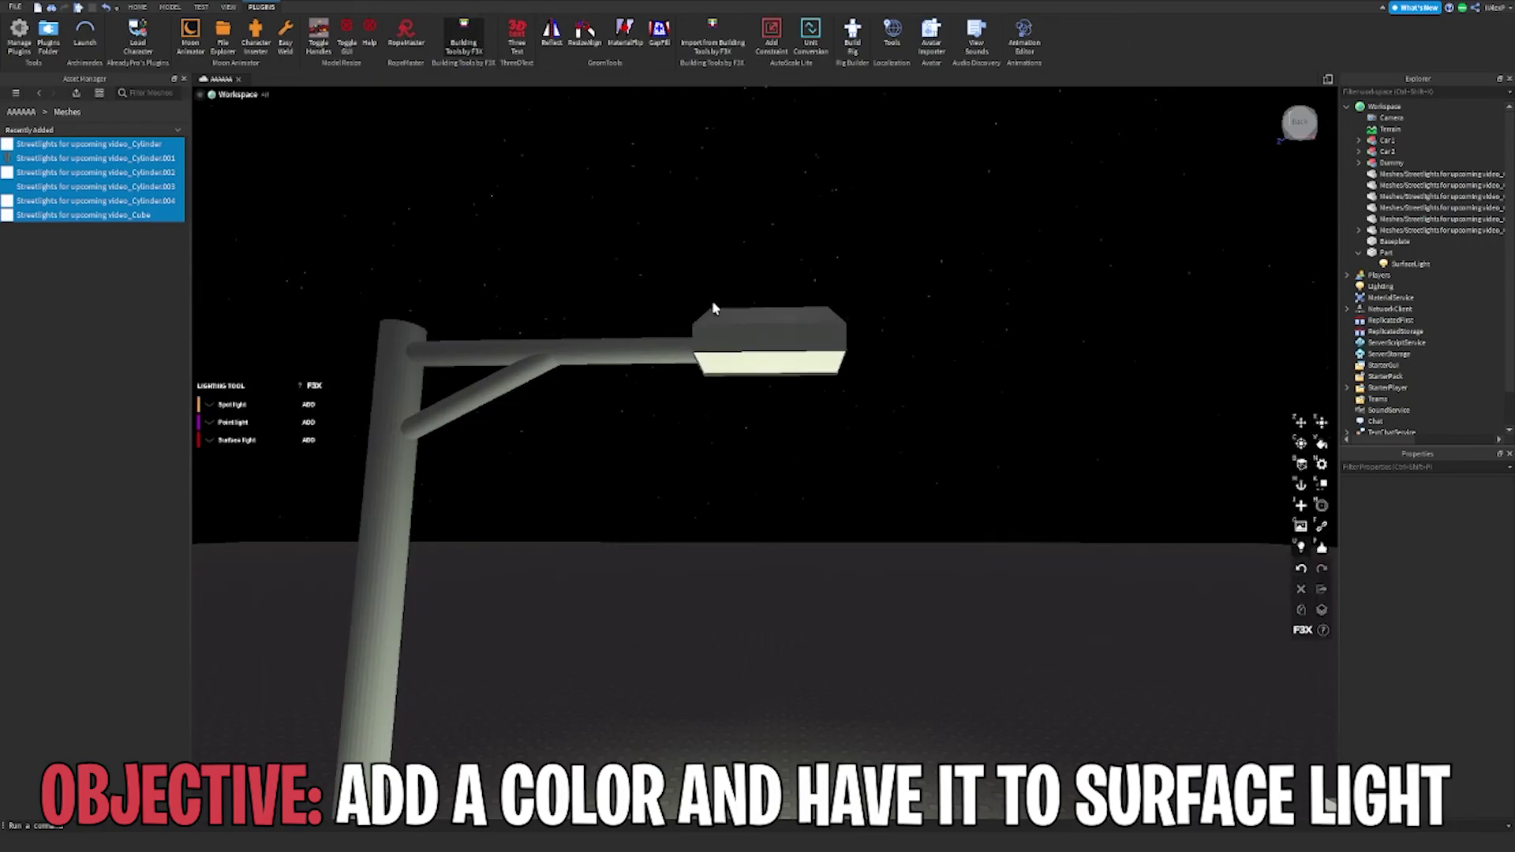
click(476, 45)
click(769, 339)
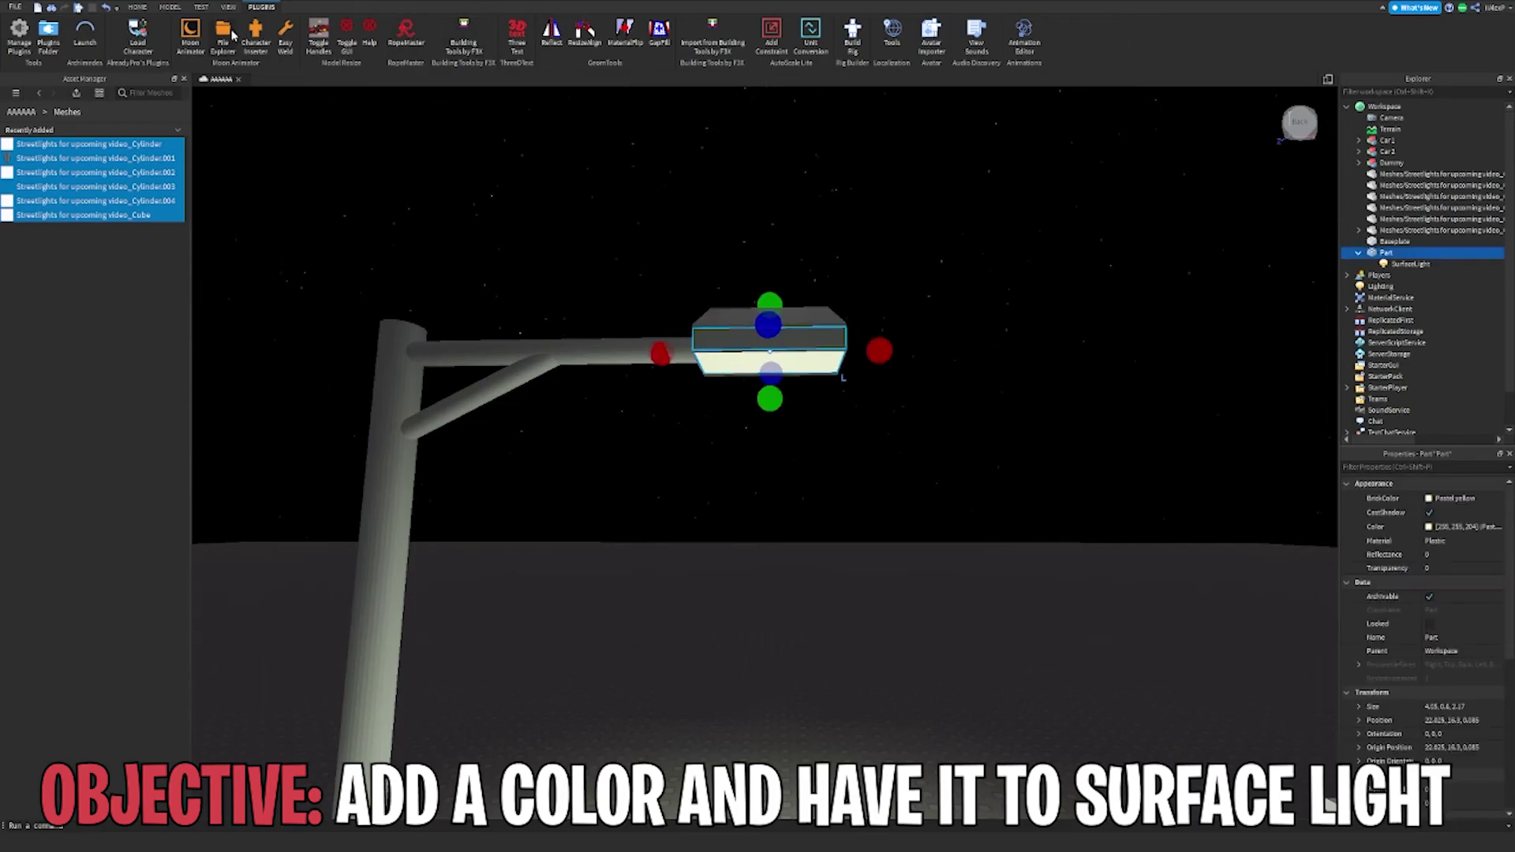
click(169, 7)
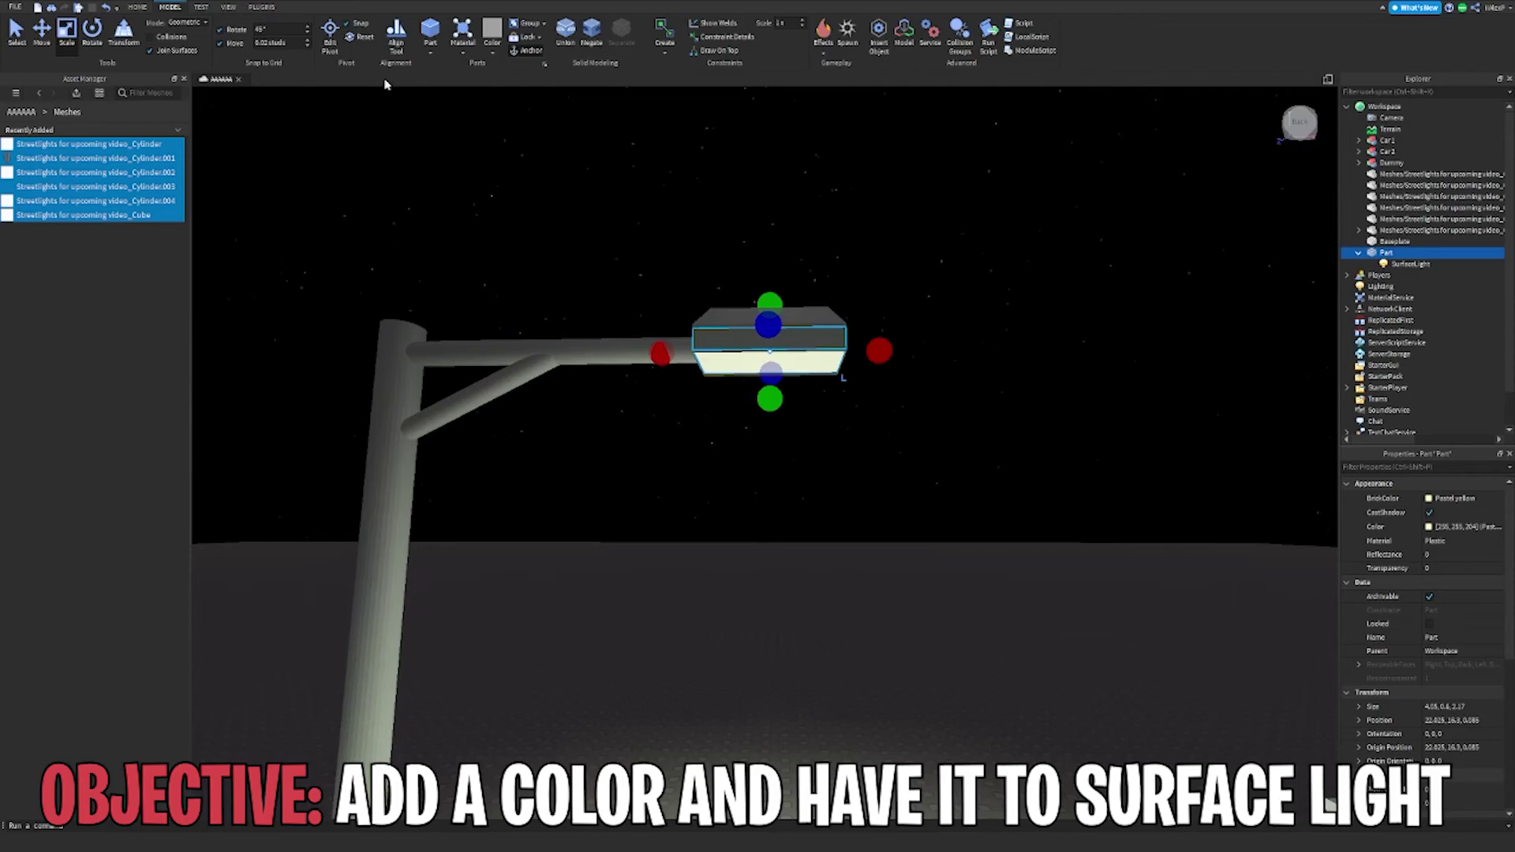
click(138, 7)
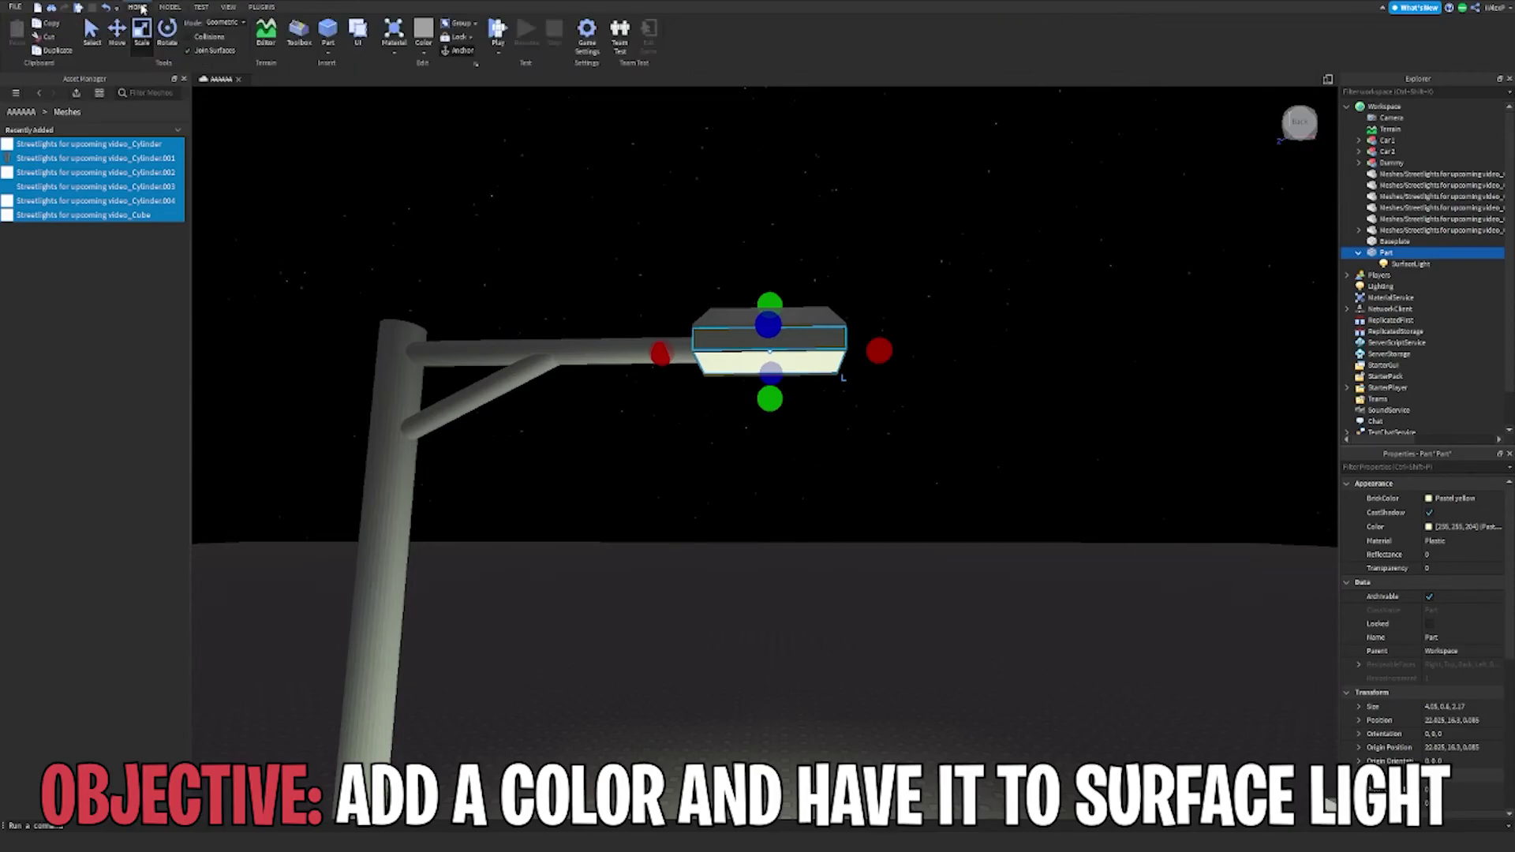
click(169, 7)
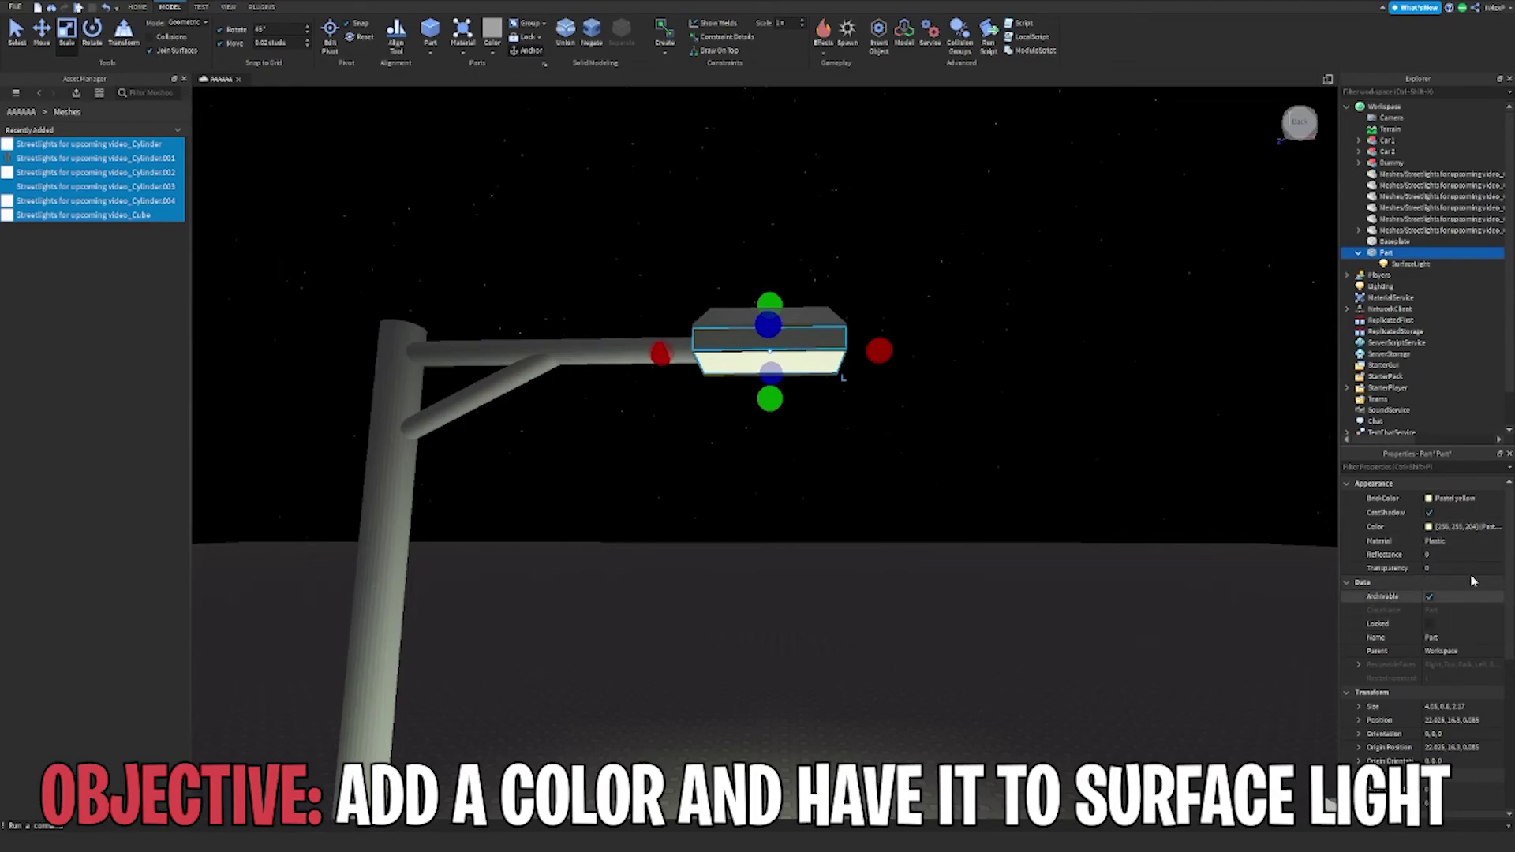
click(1492, 546)
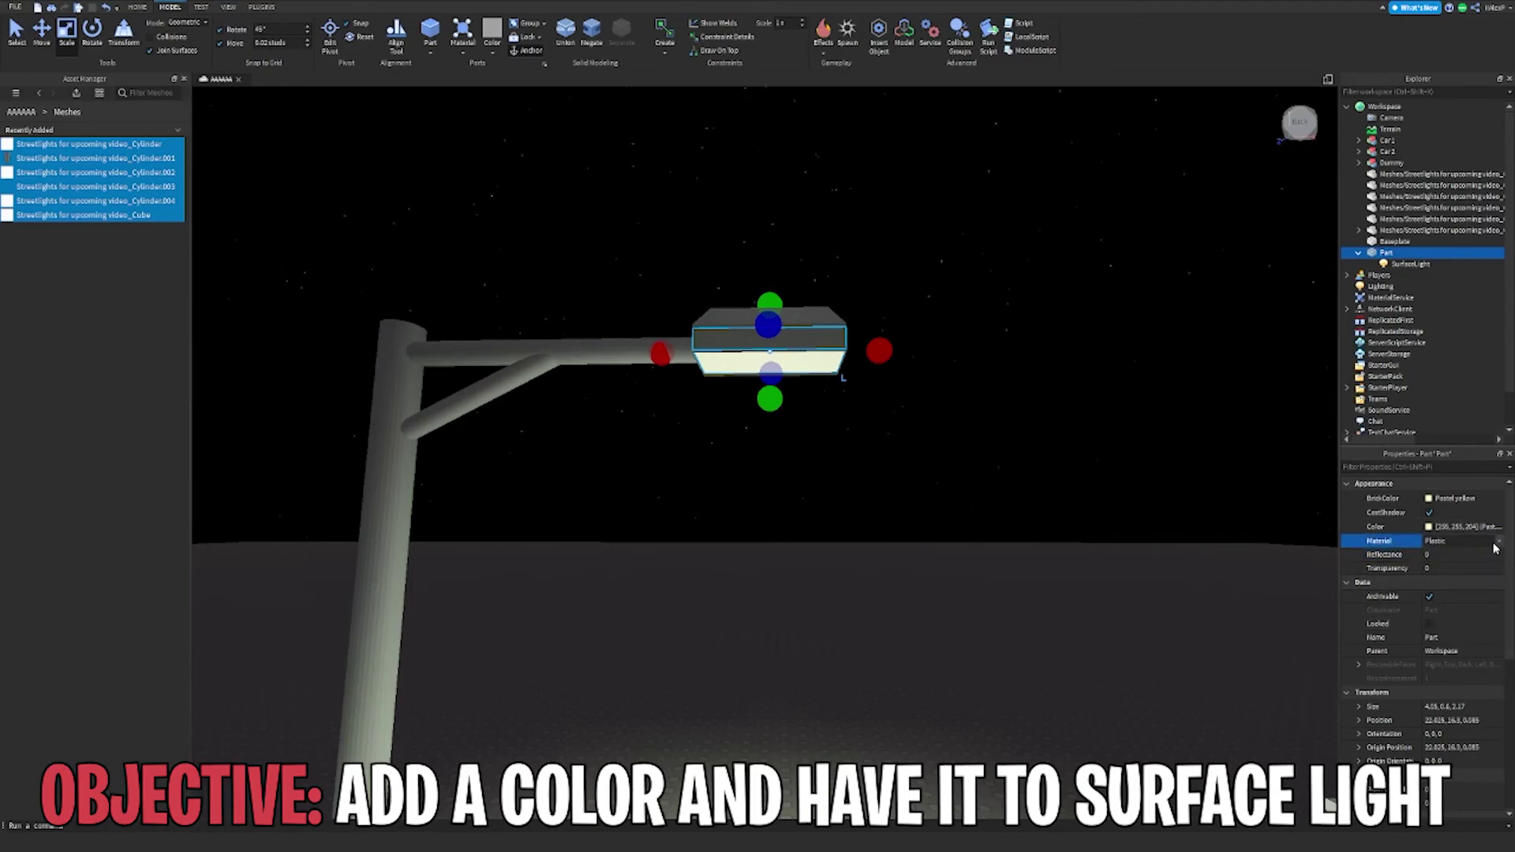
click(1450, 593)
click(883, 480)
scroll(883, 480, down, 5)
right_drag(883, 481, 883, 480)
scroll(883, 480, up, 1)
scroll(885, 480, up, 5)
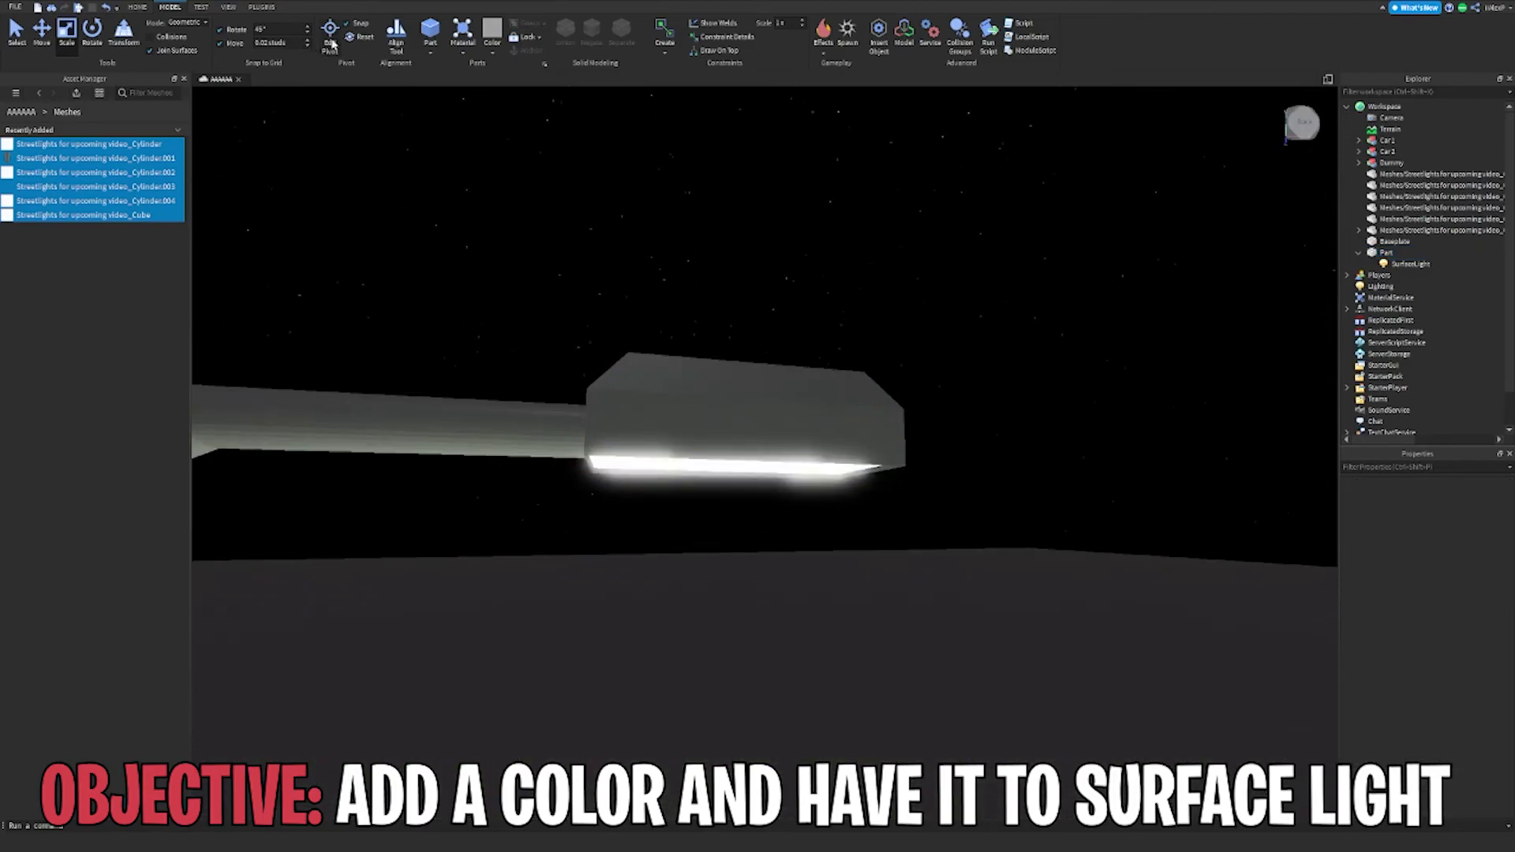
Move the dummy next to the streetlight's pole to check how the light falls on it
click(263, 7)
scroll(1086, 392, down, 5)
right_drag(1086, 392, 1097, 387)
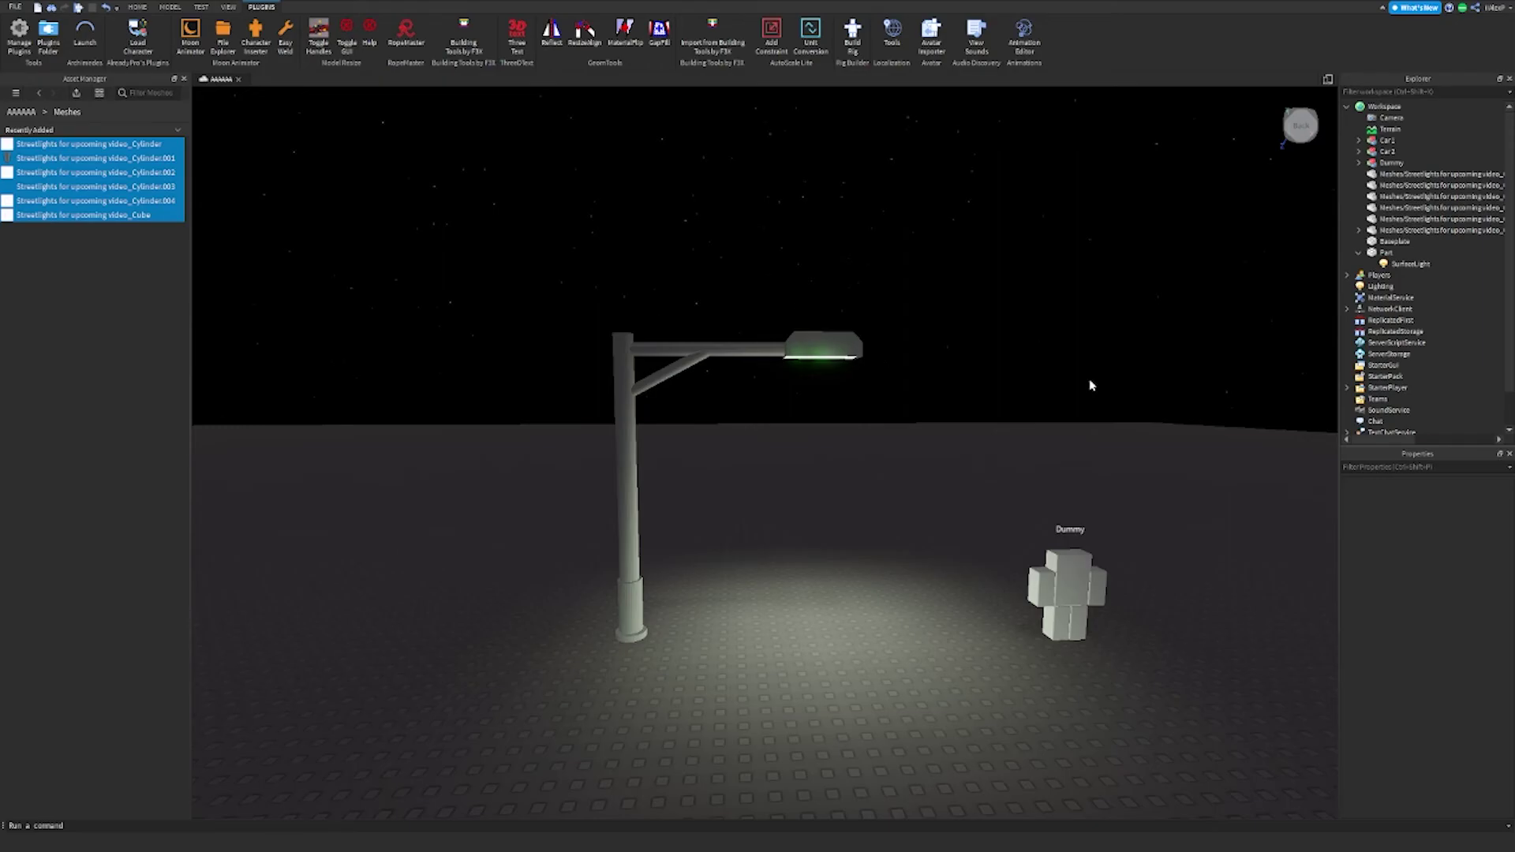
drag(1065, 592, 704, 596)
click(924, 580)
right_drag(820, 491, 825, 489)
key(a)
key(w)
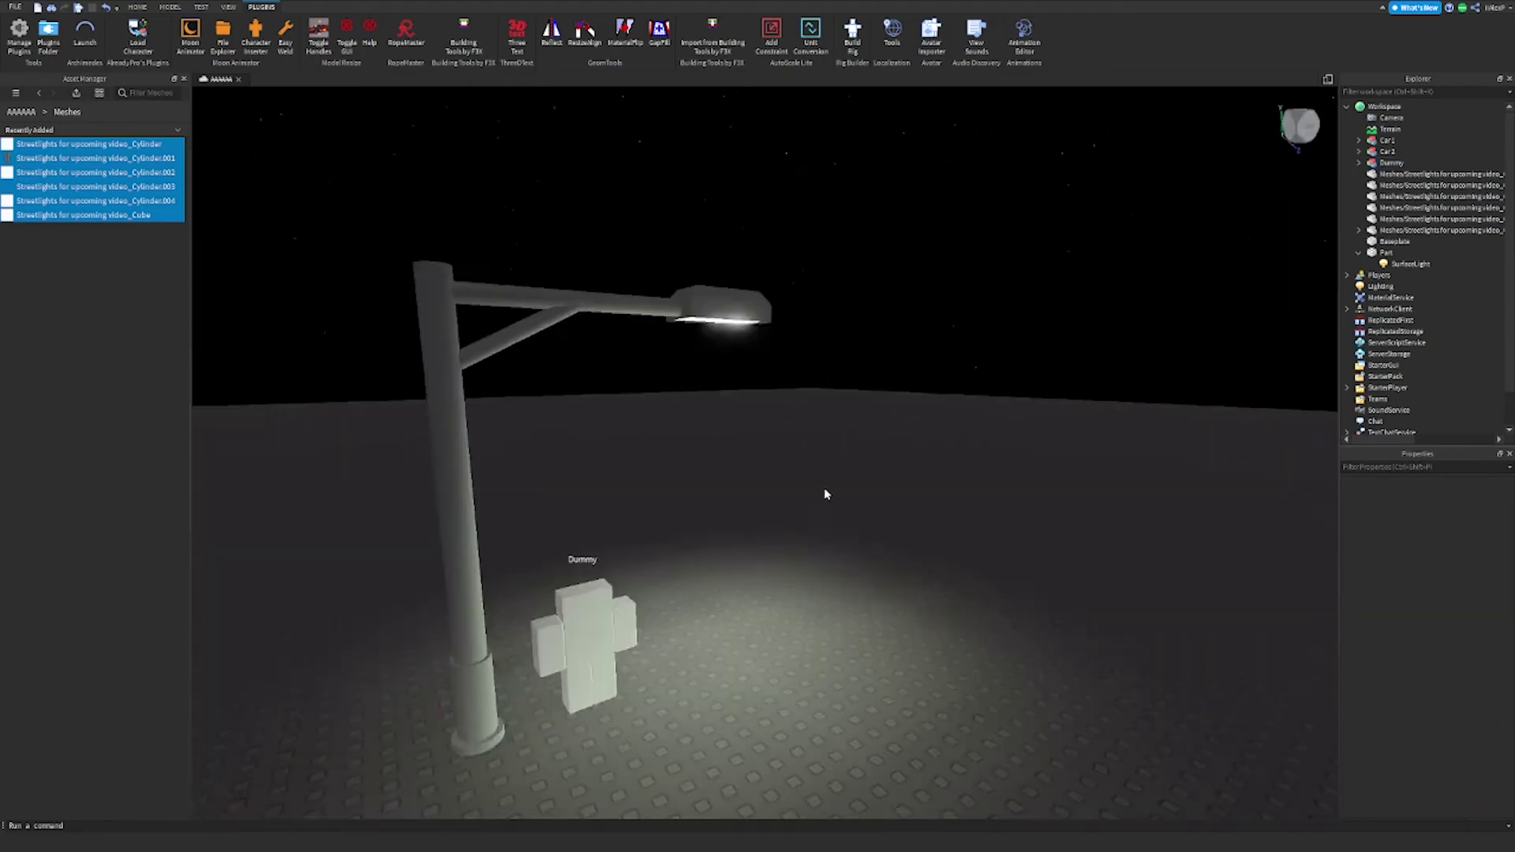
Move the dummy directly beneath the lamp head and view the lighting from the front
scroll(823, 494, down, 5)
drag(821, 544, 943, 564)
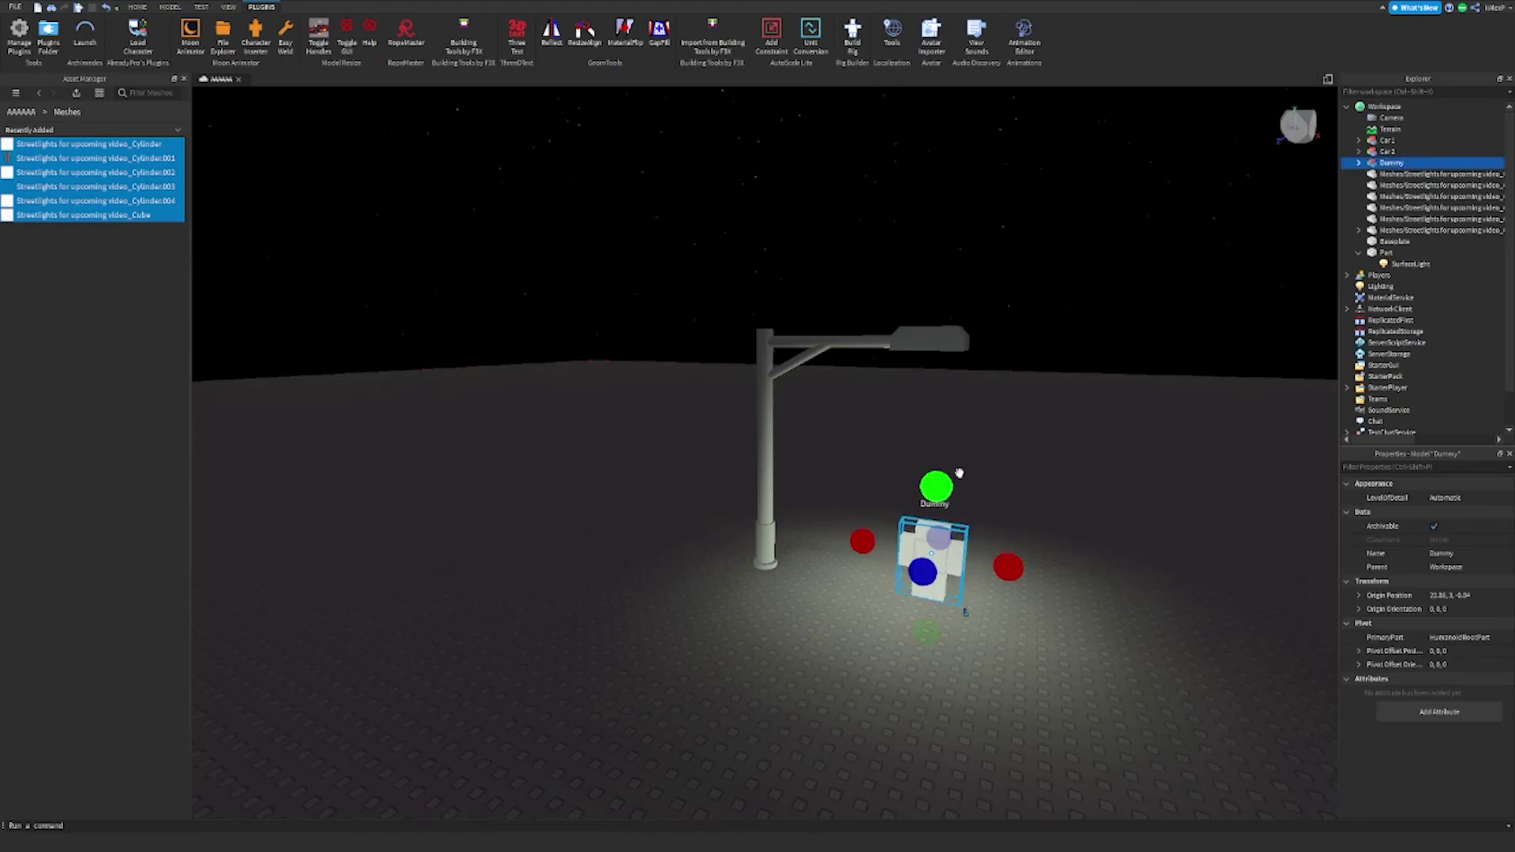
click(1010, 459)
right_drag(1024, 453, 1025, 454)
key(a)
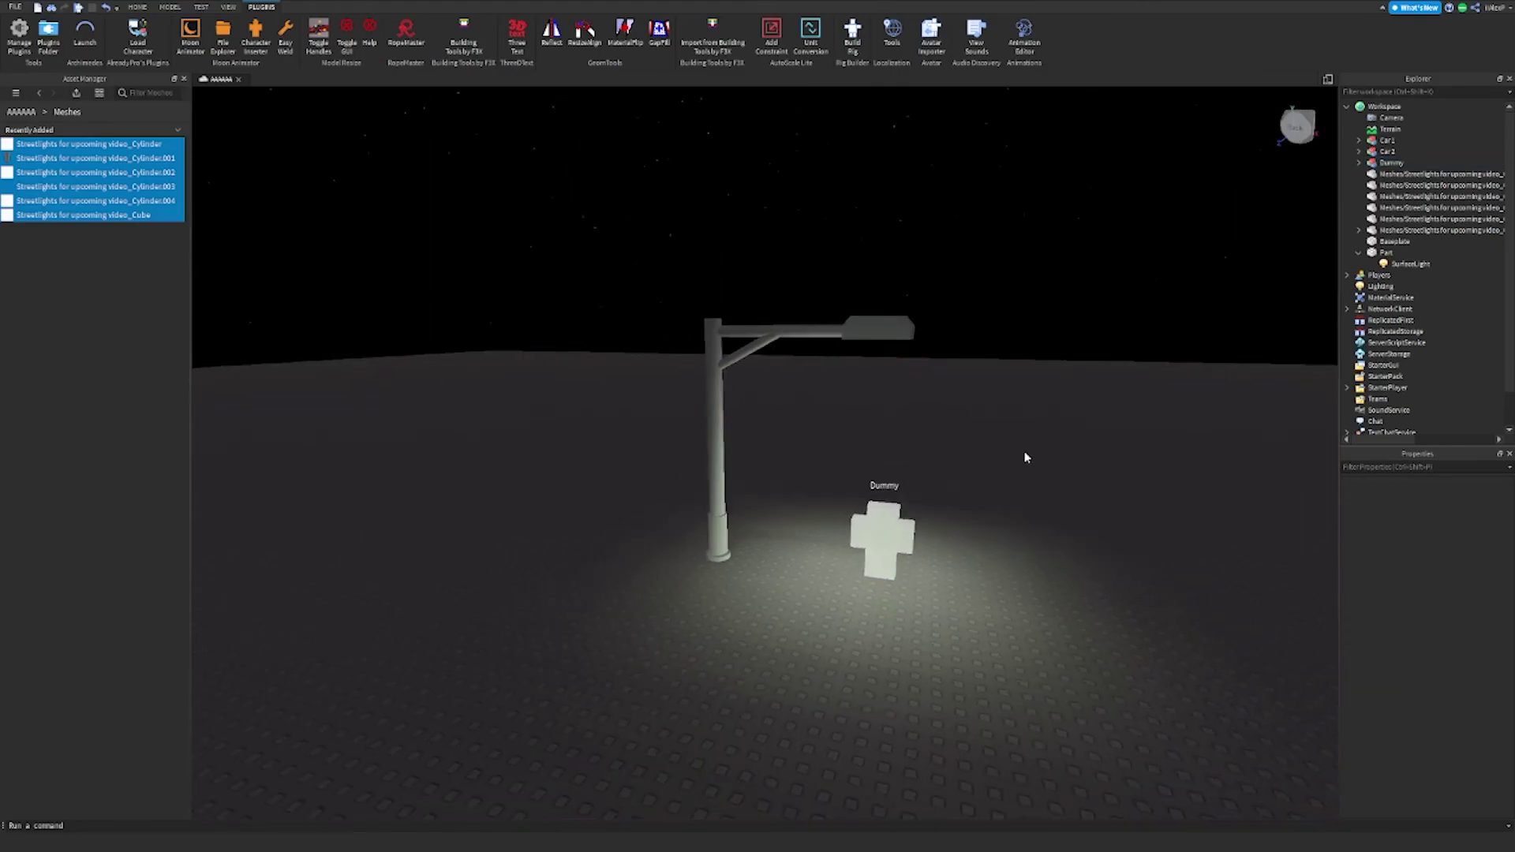
key(w)
scroll(1025, 457, up, 2)
scroll(1025, 456, down, 6)
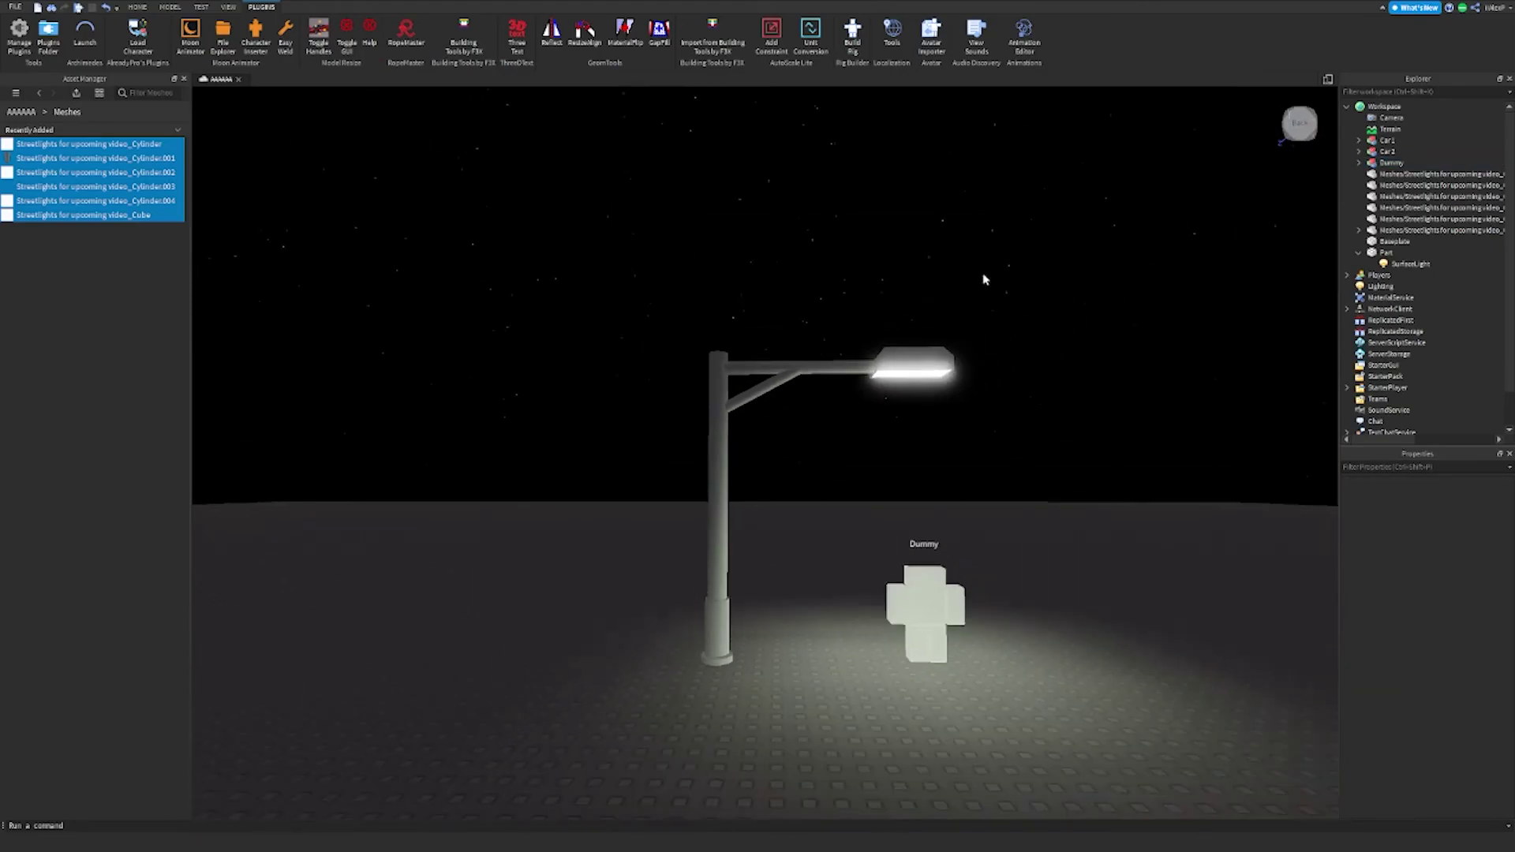
Close the Asset Manager and move the dummy sideways out from under the lamp with the F3X Move tool
click(183, 80)
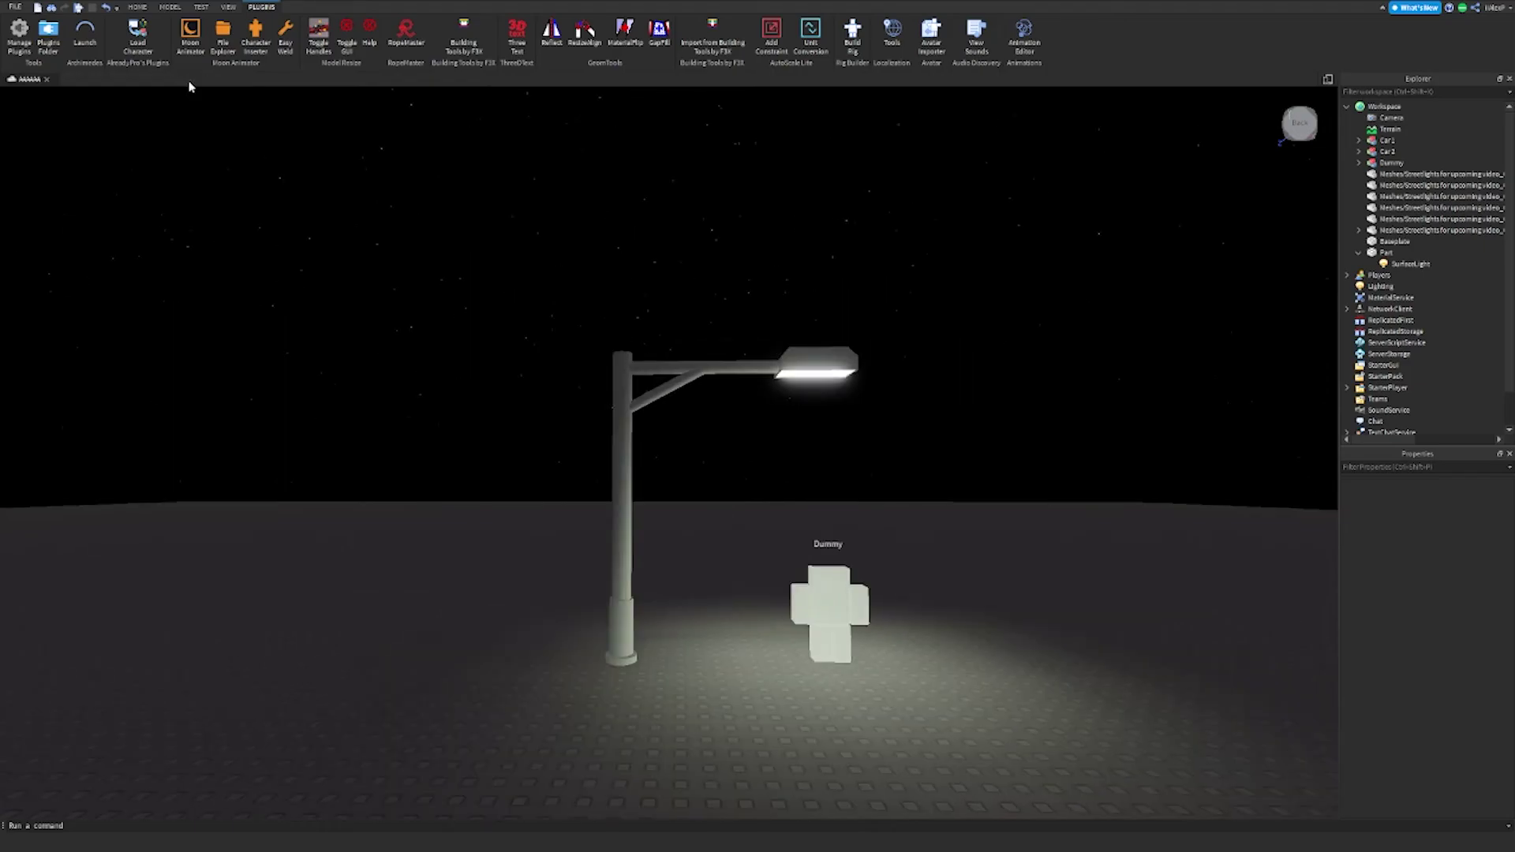
click(474, 37)
key(z)
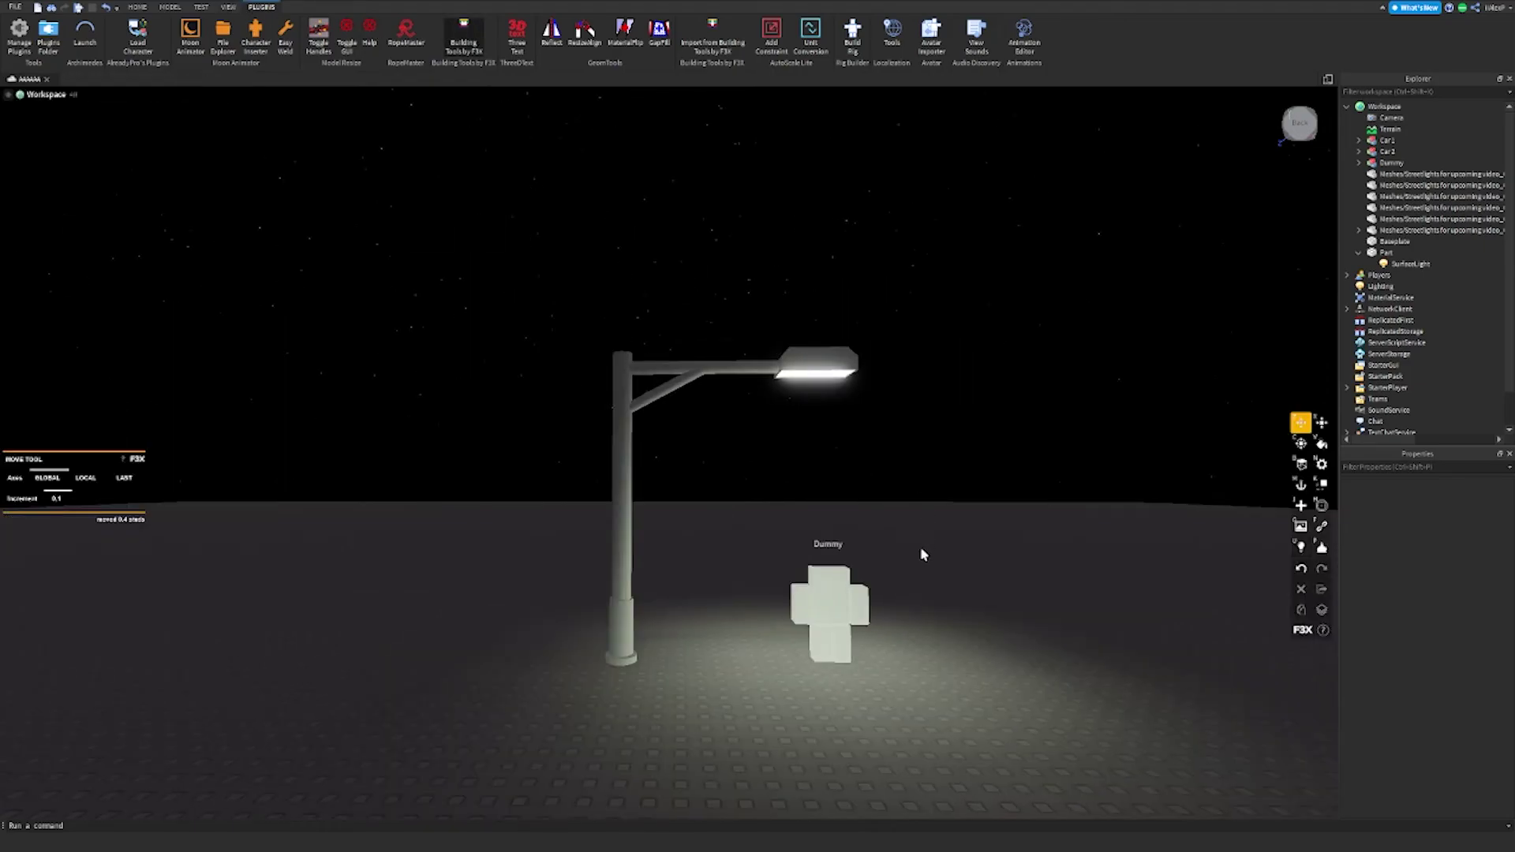
drag(864, 612, 855, 608)
drag(781, 577, 904, 575)
Group all the streetlight meshes and the lamp part into one model named Streetlight
drag(447, 187, 876, 667)
key(ctrl+g)
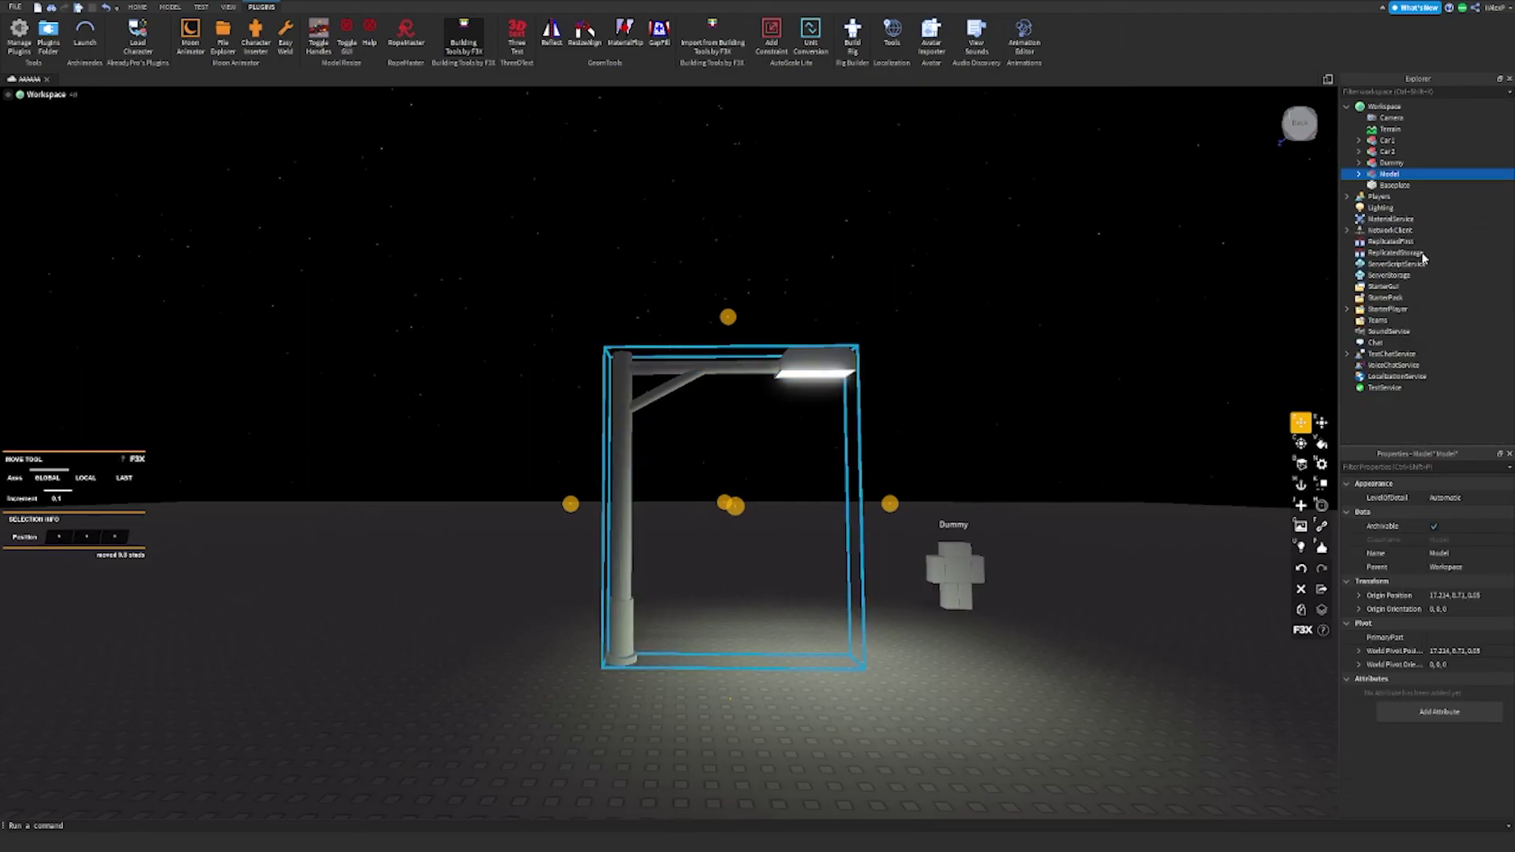
key(F2)
text(Streetlight)
key(Return)
Move the dummy back into the light beneath the lamp and clear the selection
click(1030, 343)
right_drag(1030, 343, 1100, 404)
drag(851, 521, 632, 629)
click(776, 489)
Examine the lit streetlight and dummy from above, behind and several distances
right_drag(777, 489, 777, 489)
key(w)
key(s)
key(a)
key(e)
key(d)
key(w)
scroll(778, 494, down, 3)
scroll(778, 494, up, 3)
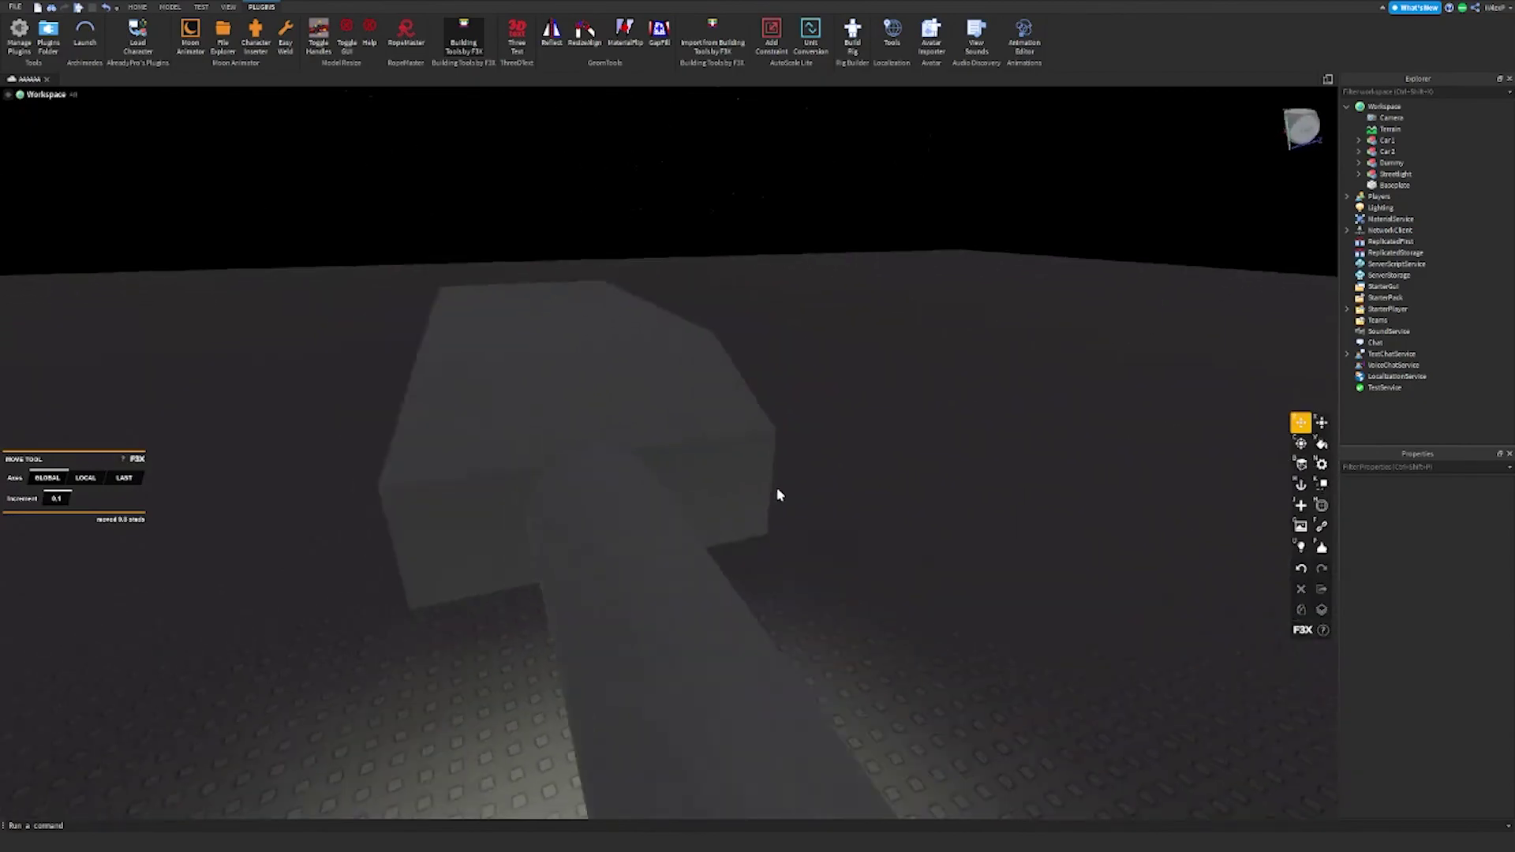
scroll(778, 494, down, 6)
scroll(778, 495, down, 6)
scroll(777, 491, up, 6)
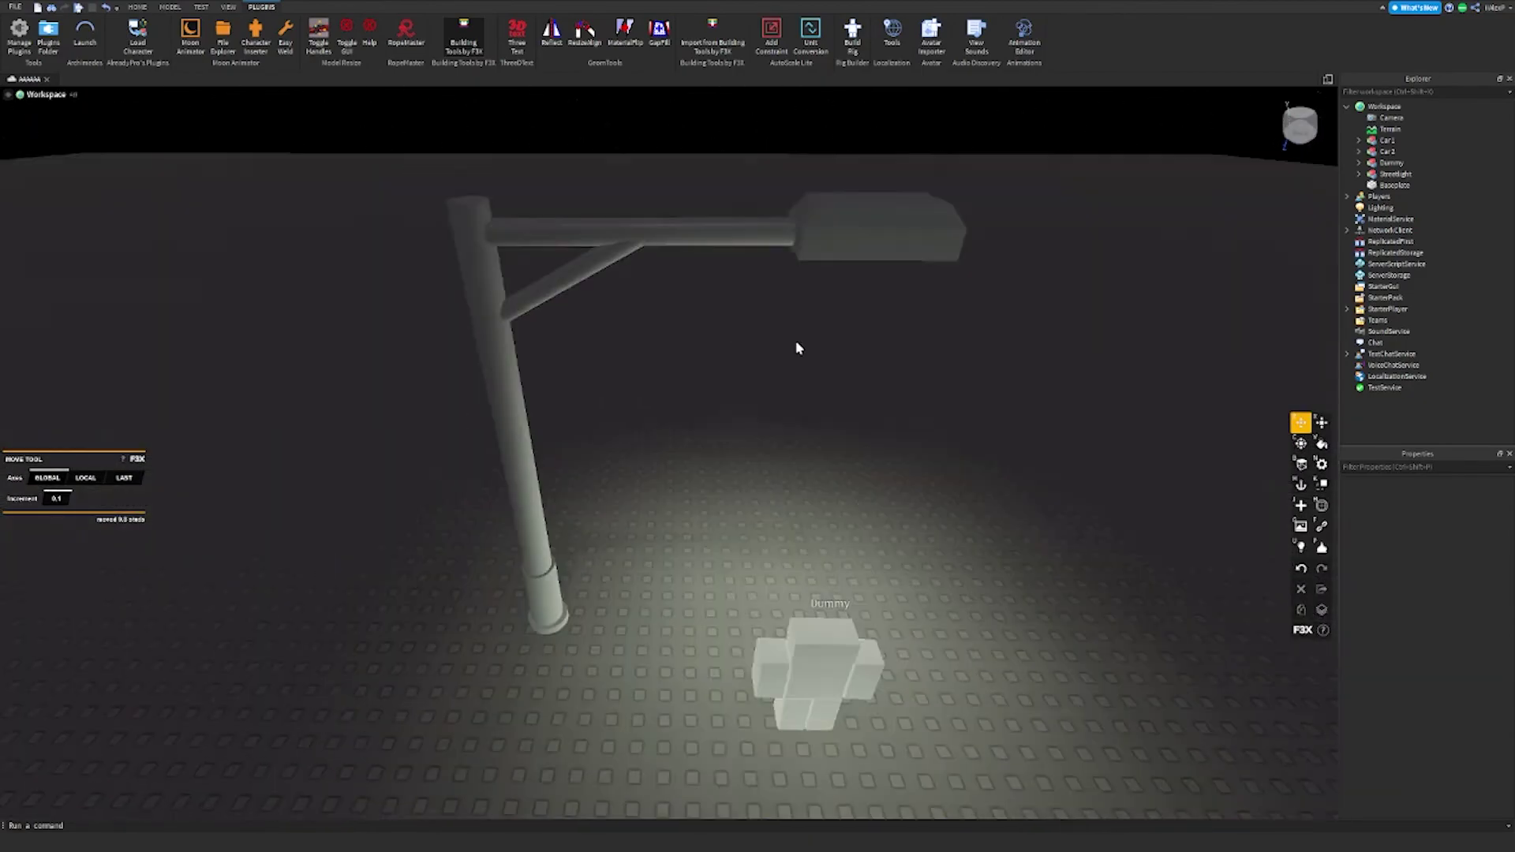
scroll(795, 347, down, 3)
Select the Streetlight model to check its grouping, and examine its glow up close and from far away
drag(919, 149, 442, 648)
scroll(852, 355, up, 5)
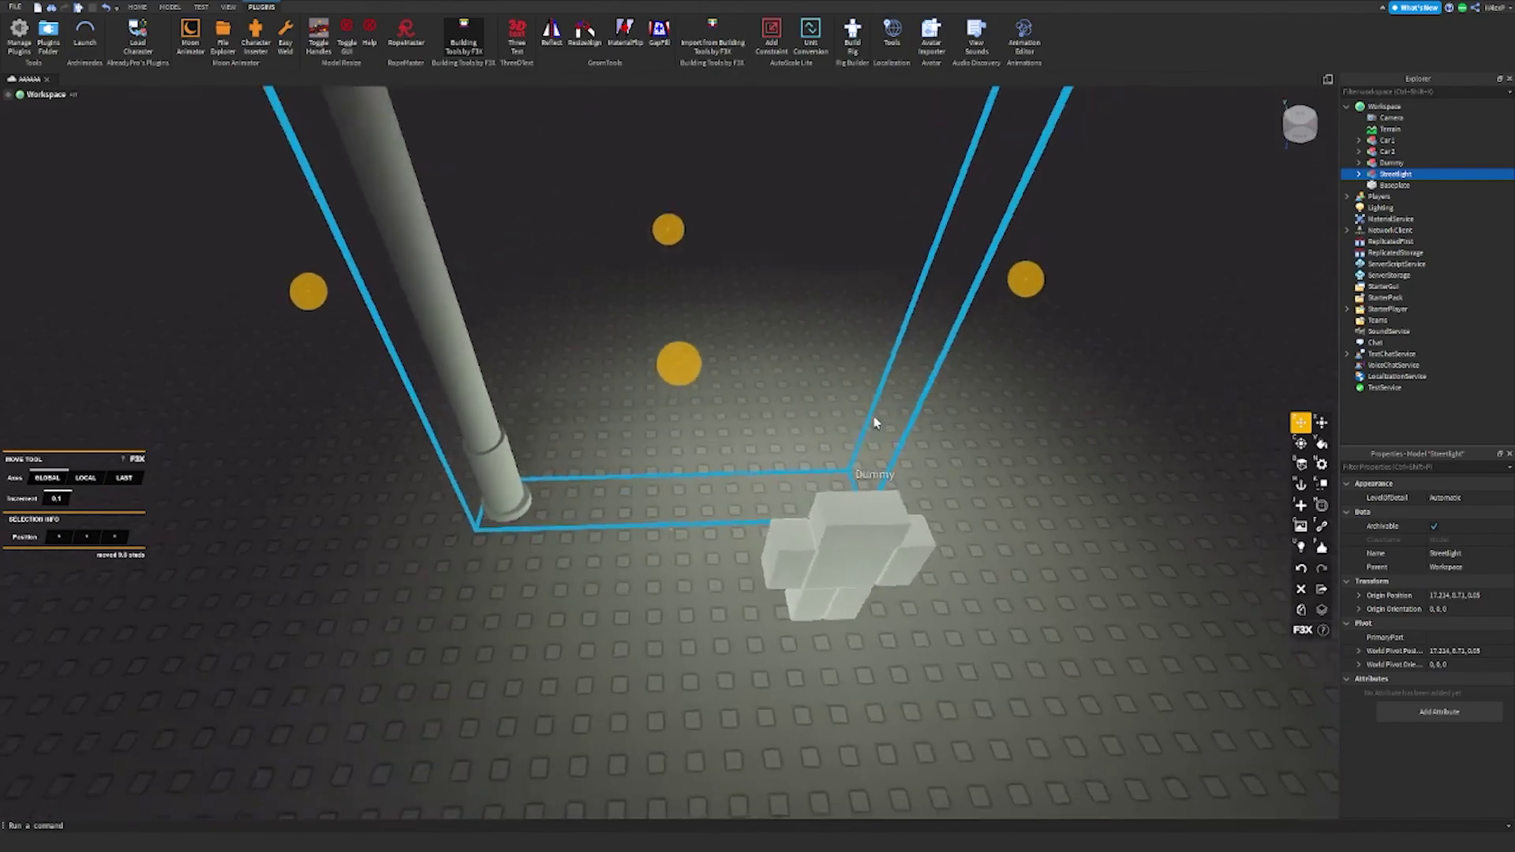
scroll(916, 411, down, 5)
mouse_move(874, 418)
right_down()
mouse_move(916, 411)
mouse_move(878, 425)
right_up()
click(920, 409)
scroll(910, 411, up, 5)
scroll(878, 430, down, 6)
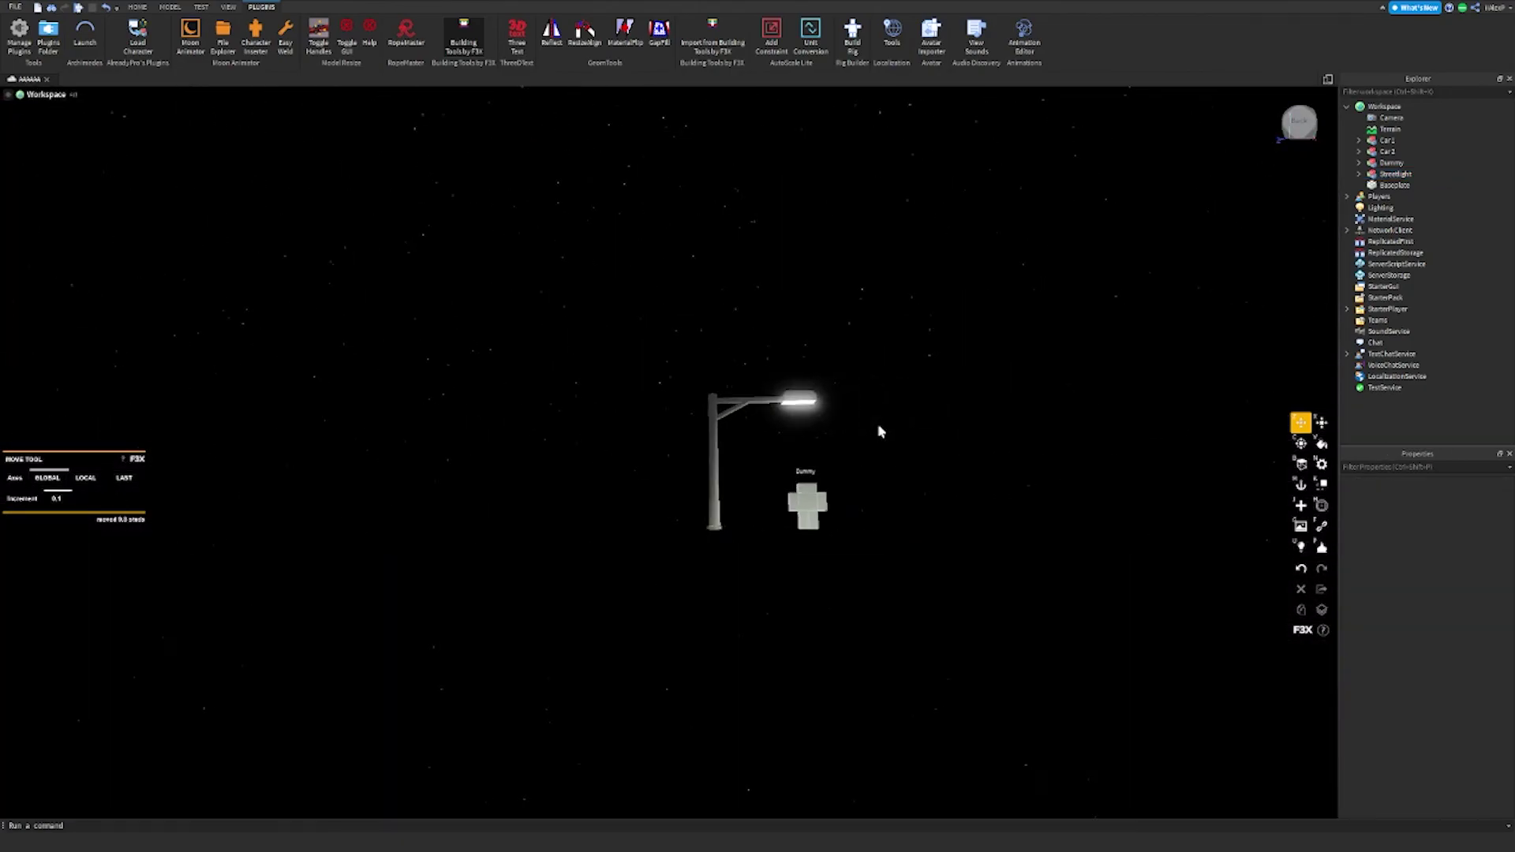
scroll(878, 430, up, 6)
scroll(874, 410, down, 3)
Reposition the dummy, rotate it to face the camera, and move it sideways to the edge of the light pool
drag(632, 623, 616, 577)
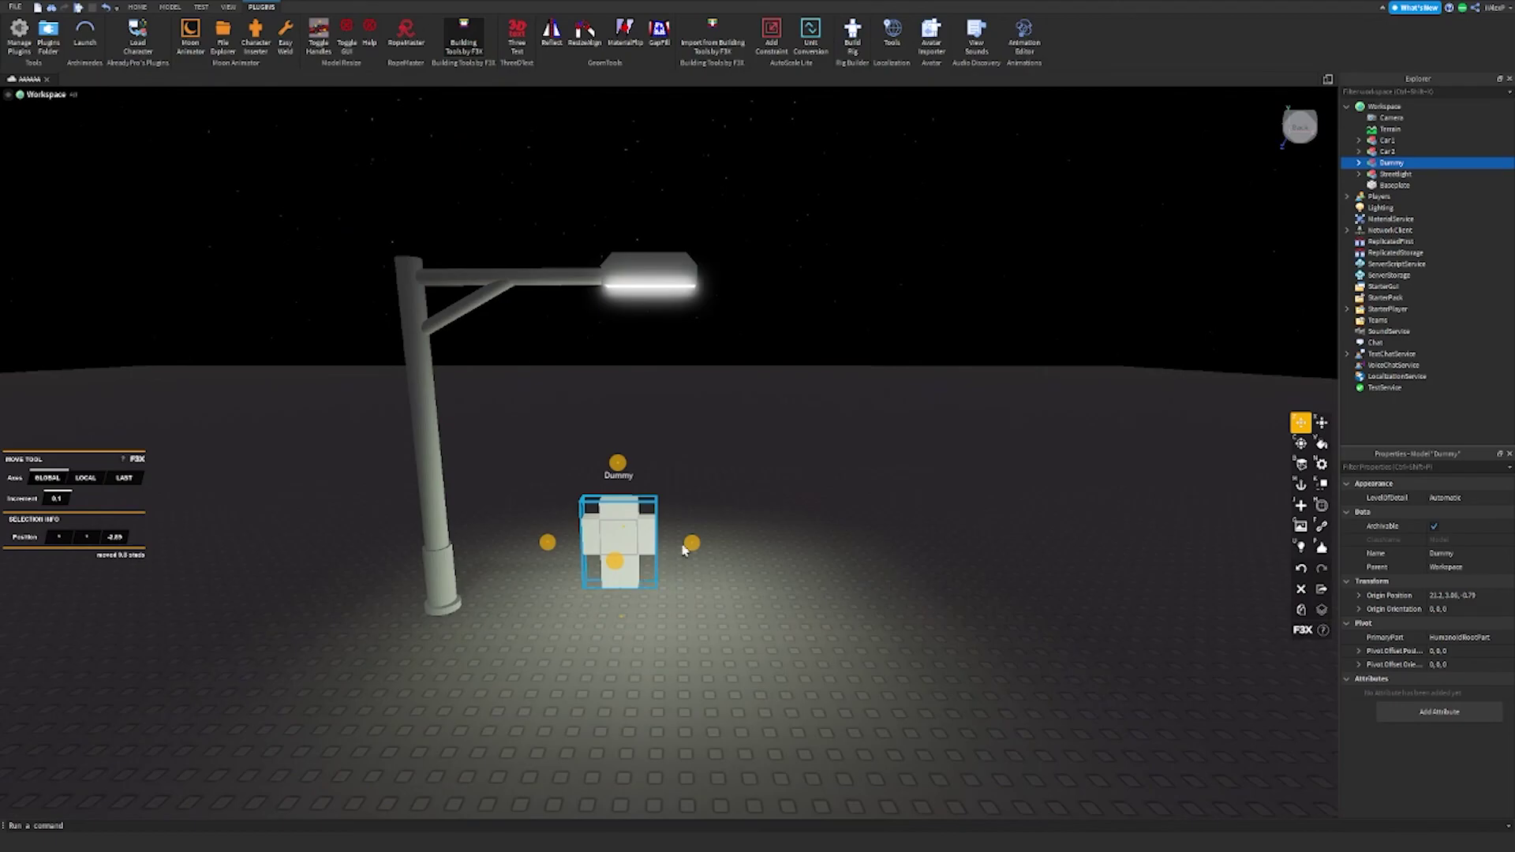
key(c)
drag(714, 544, 464, 533)
key(z)
drag(691, 552, 885, 365)
click(885, 361)
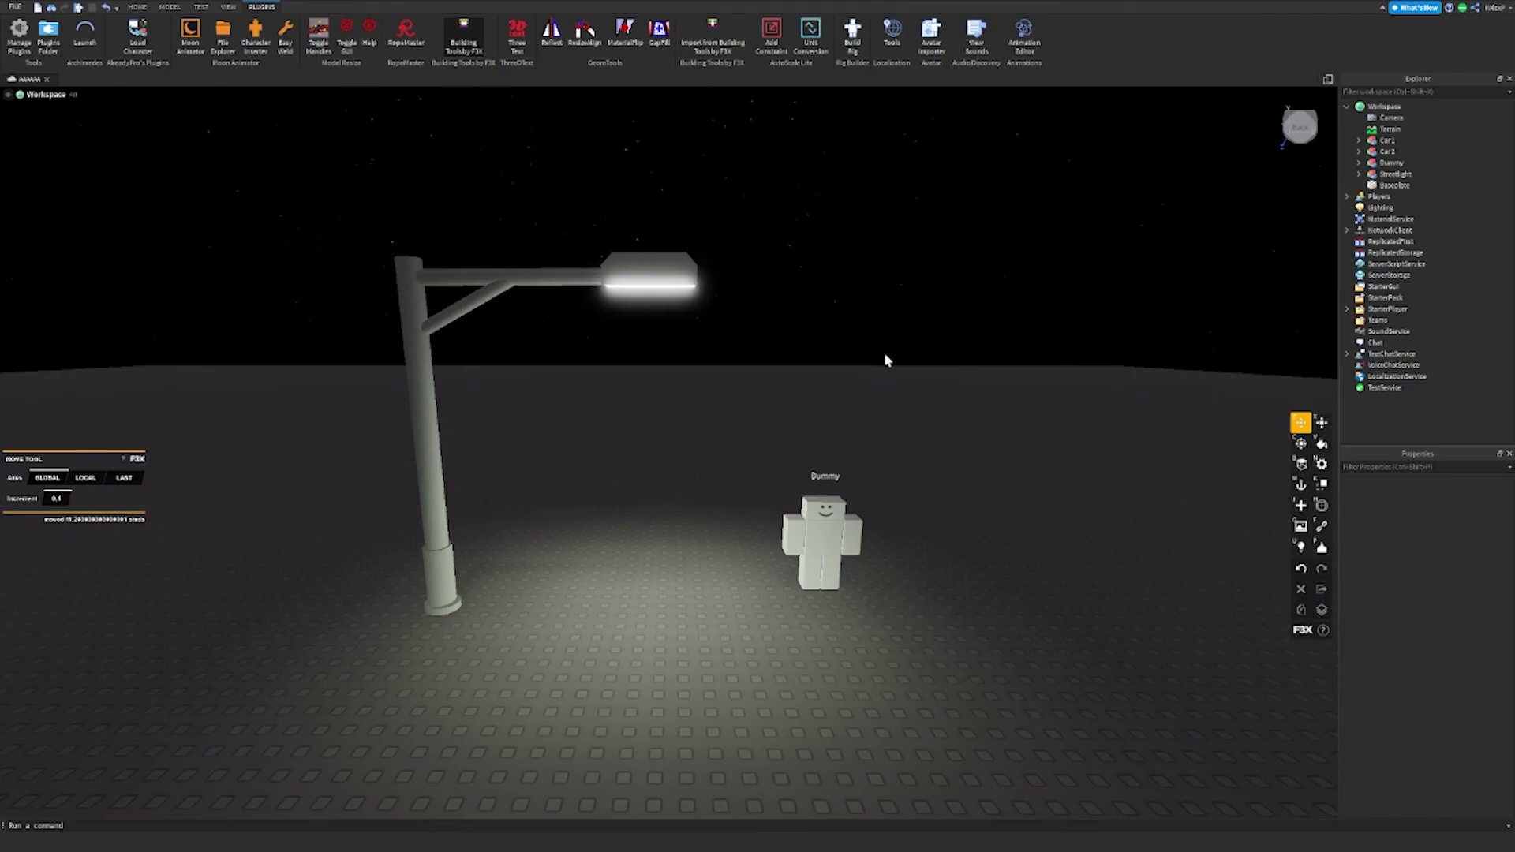